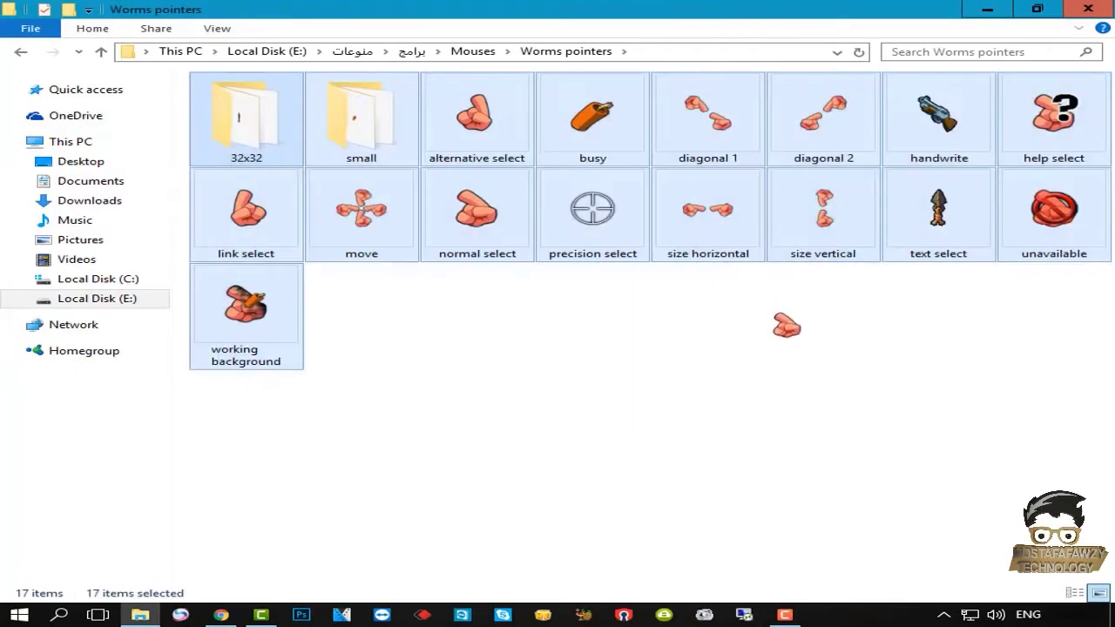
# Step: Look over the cursor files in the Worms pointers folder and return to the Mouses folder
pyautogui.click(762, 326)
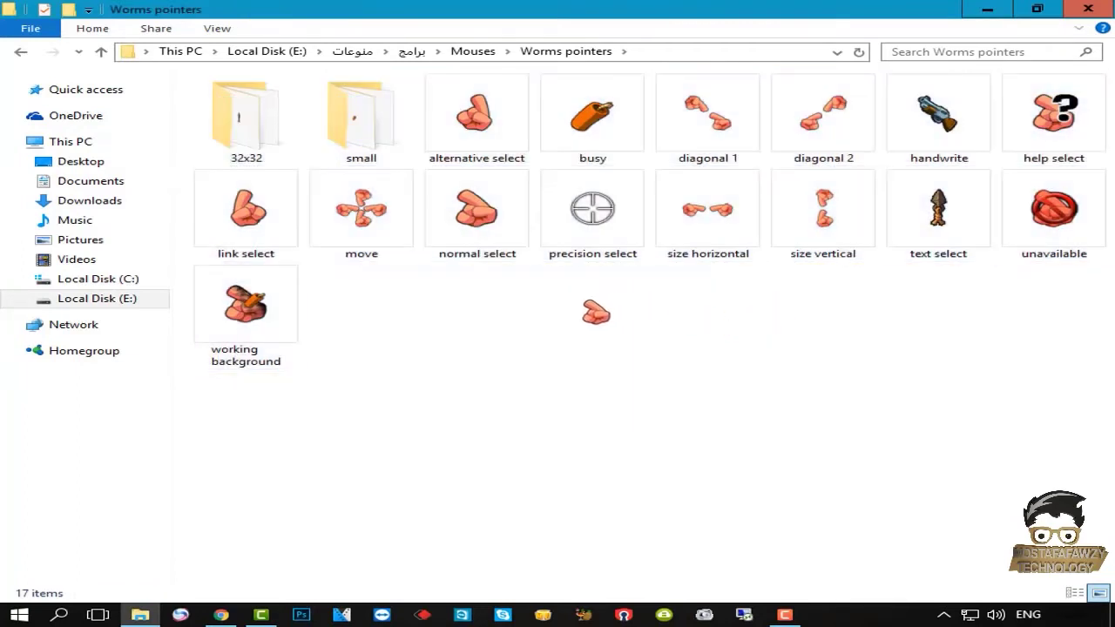
pyautogui.click(21, 53)
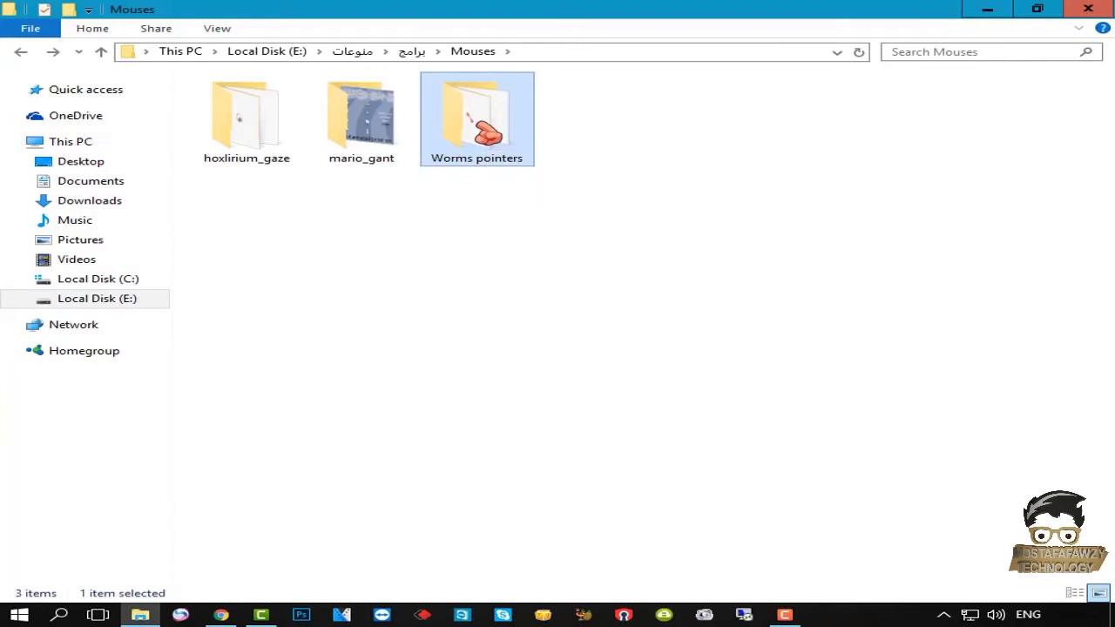
pyautogui.doubleClick(485, 127)
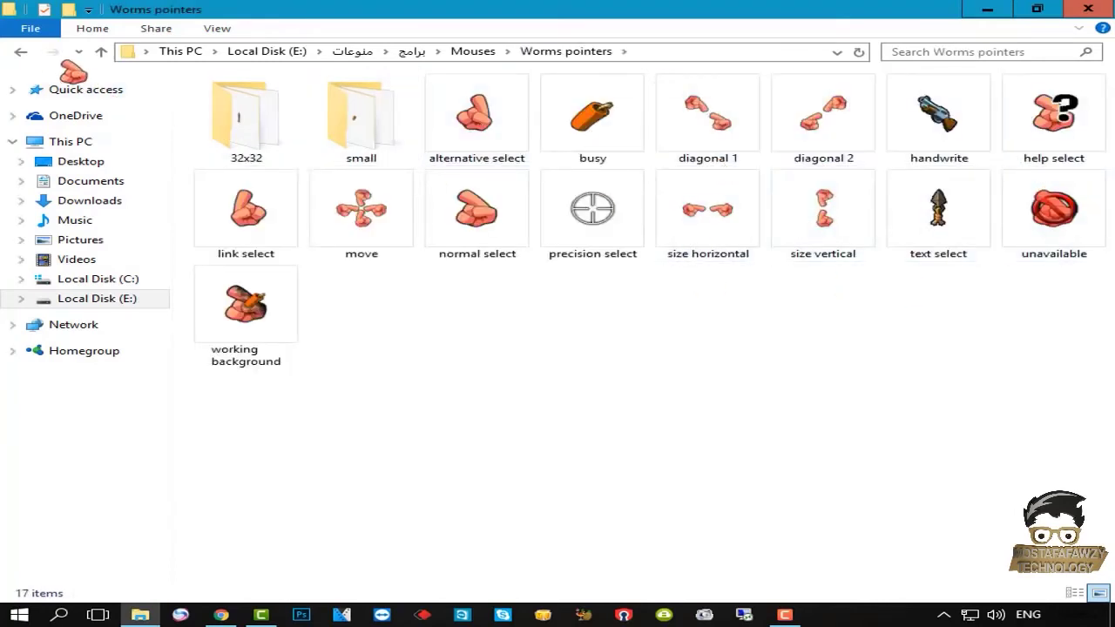
pyautogui.click(21, 53)
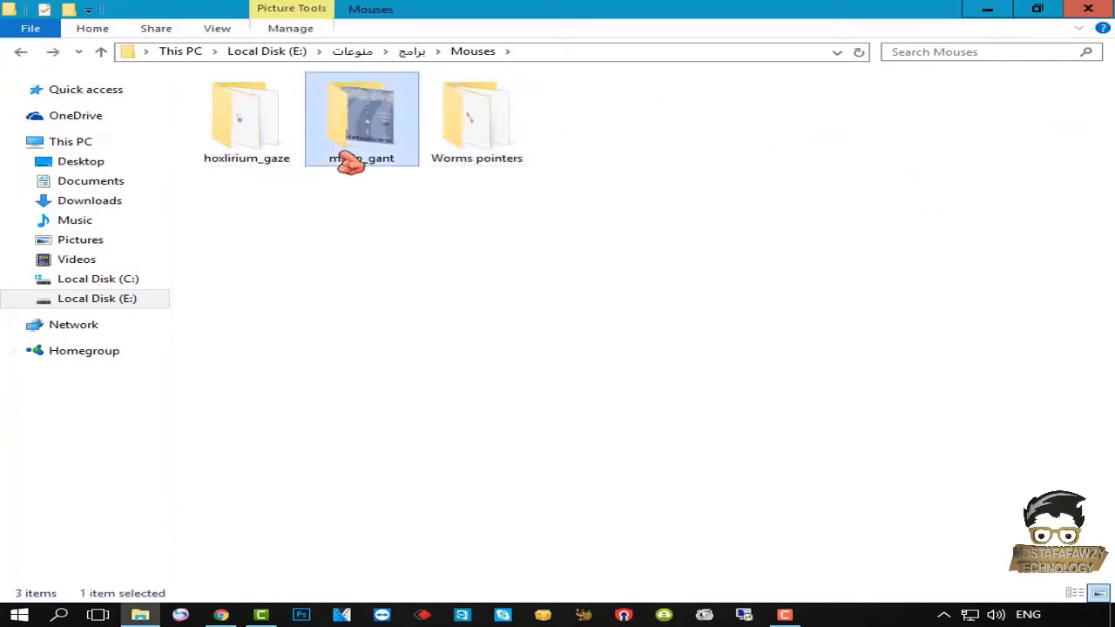
# Step: Open the mario_gant folder and view its preview image, Mario Gant Preview.gif, then close the image
pyautogui.doubleClick(349, 157)
pyautogui.click(367, 139)
pyautogui.doubleClick(367, 141)
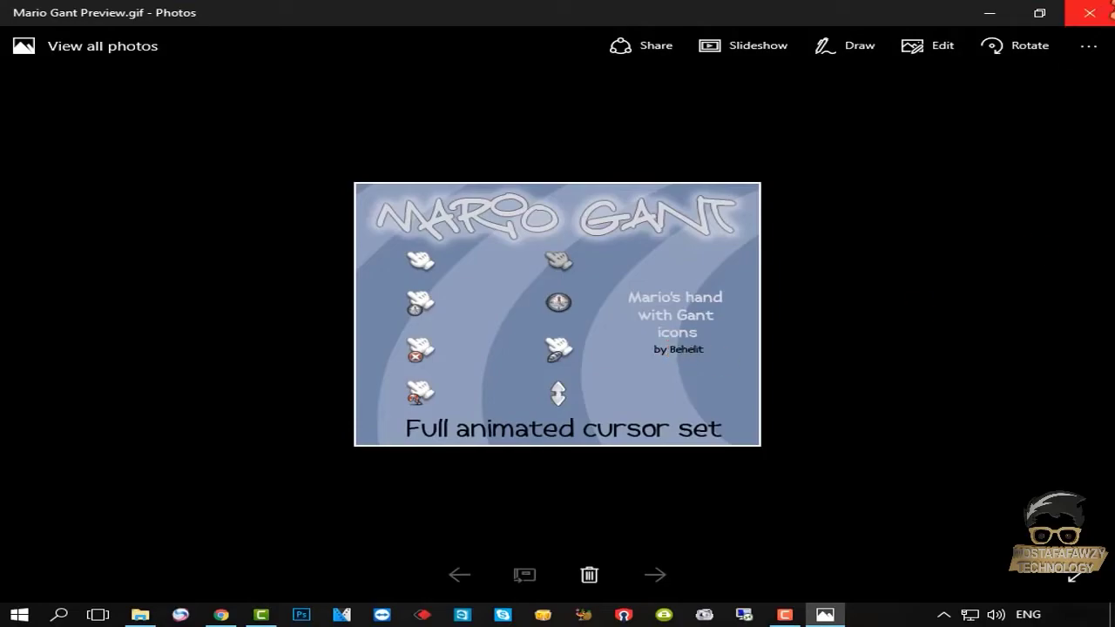
pyautogui.click(1091, 14)
# Step: Install the cursor scheme from the Install file in the Mario Gant subfolder, continuing setup without copying Readme.txt
pyautogui.doubleClick(246, 120)
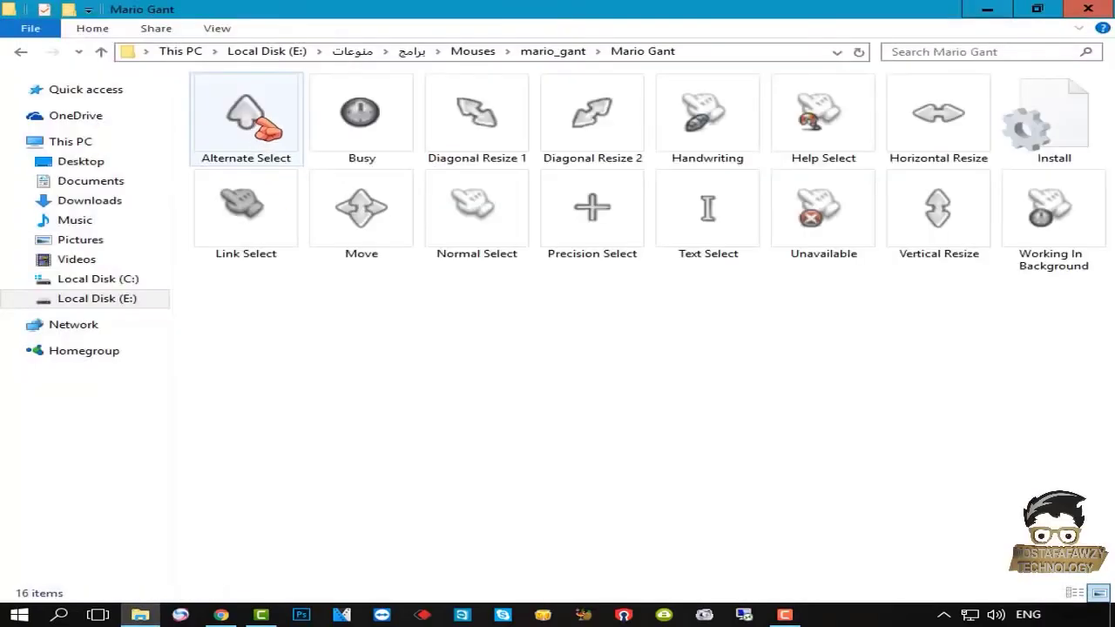
pyautogui.moveTo(1088, 293); pyautogui.dragTo(249, 105)
pyautogui.click(353, 344)
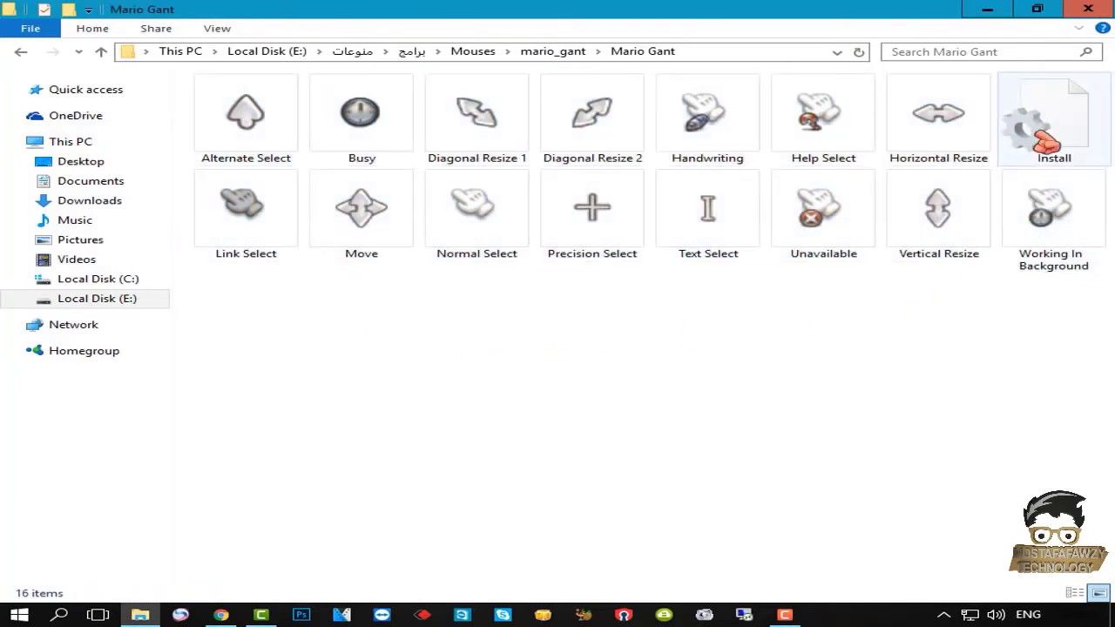
pyautogui.click(1046, 142)
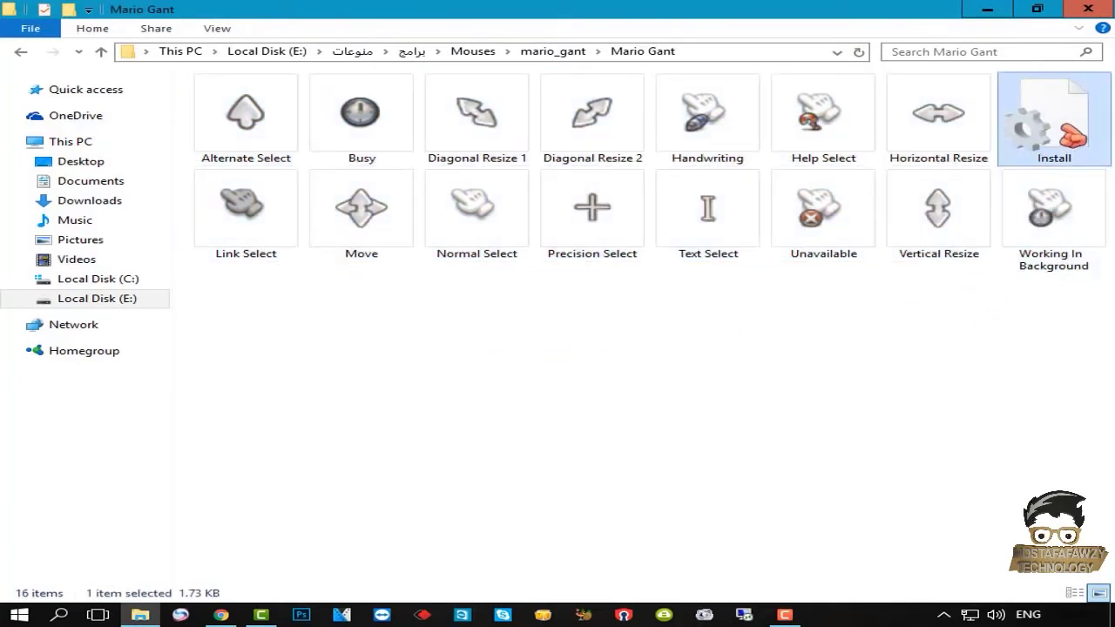
pyautogui.rightClick(1074, 136)
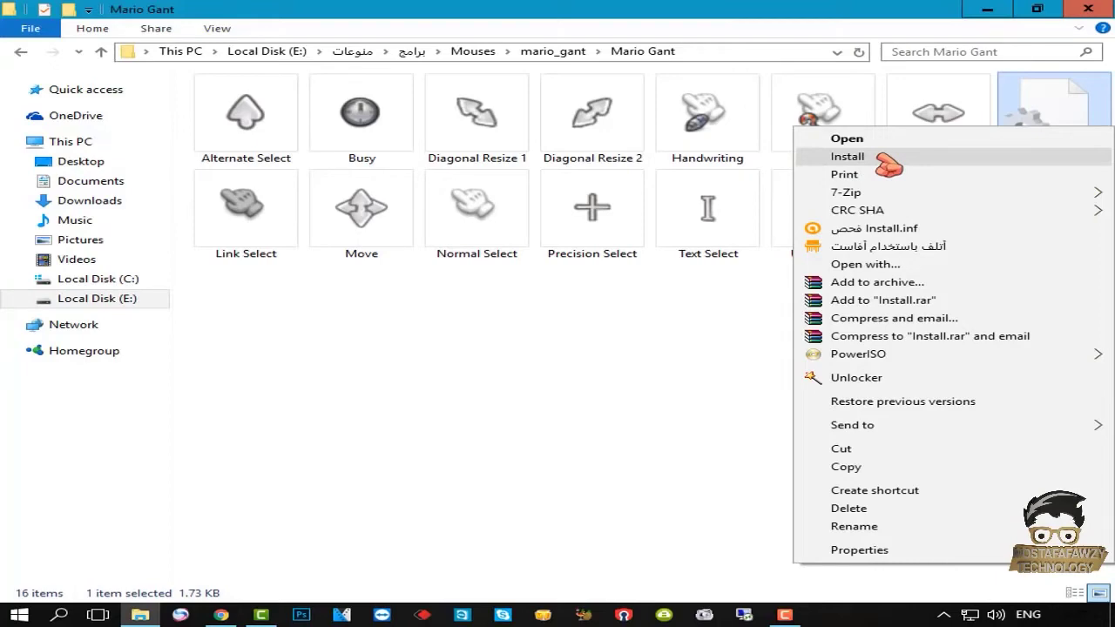
pyautogui.click(880, 159)
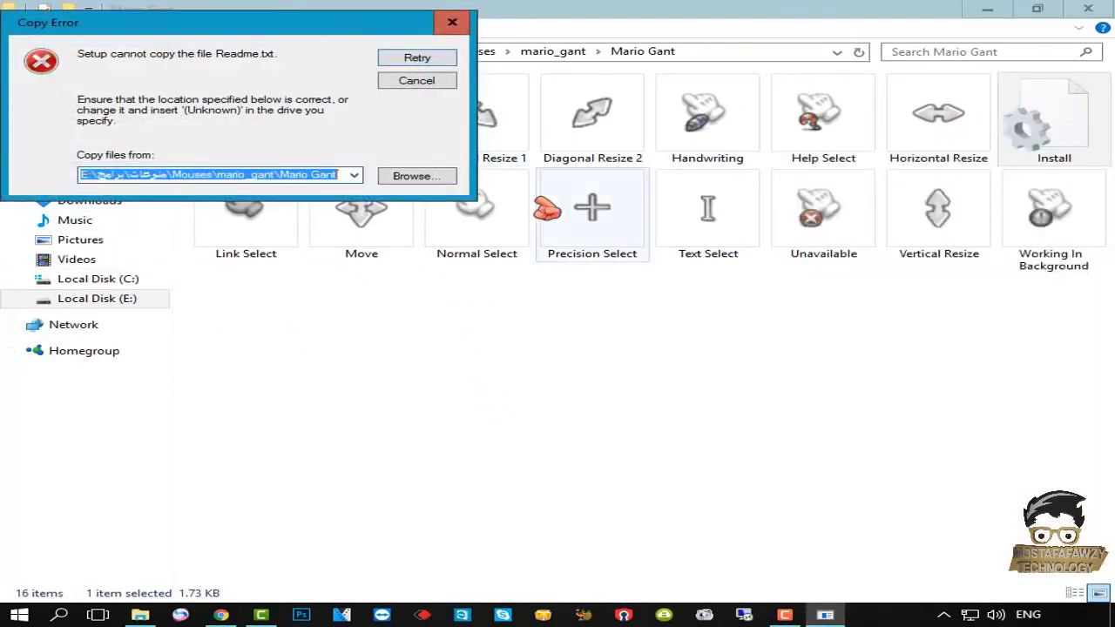
pyautogui.click(452, 22)
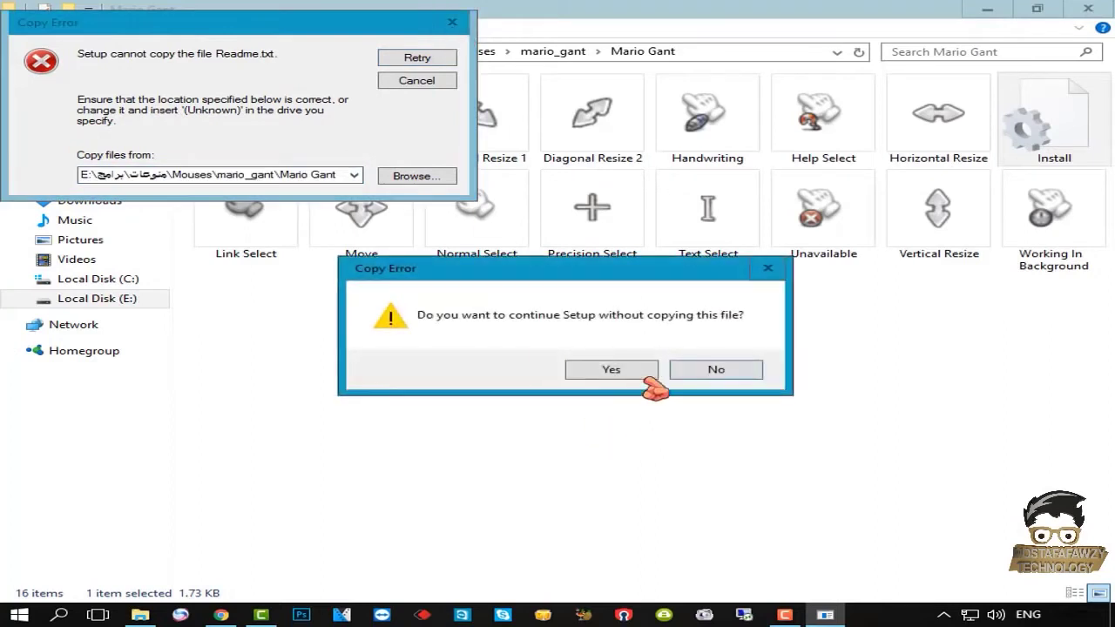
pyautogui.click(643, 373)
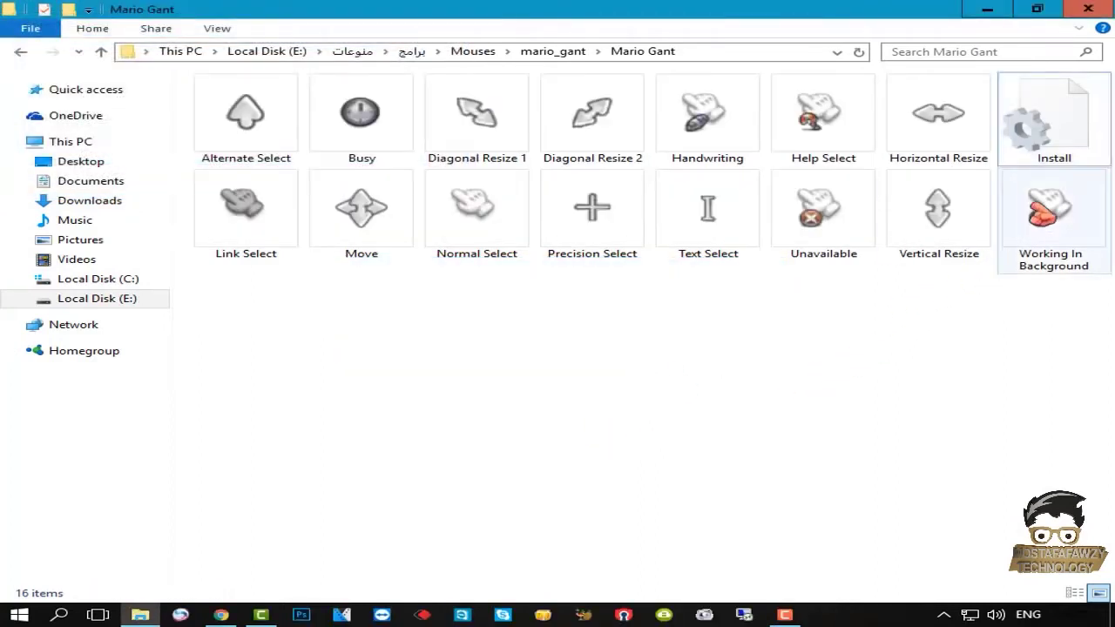
# Step: Permanently delete the Install file from the Mario Gant folder
pyautogui.click(1028, 153)
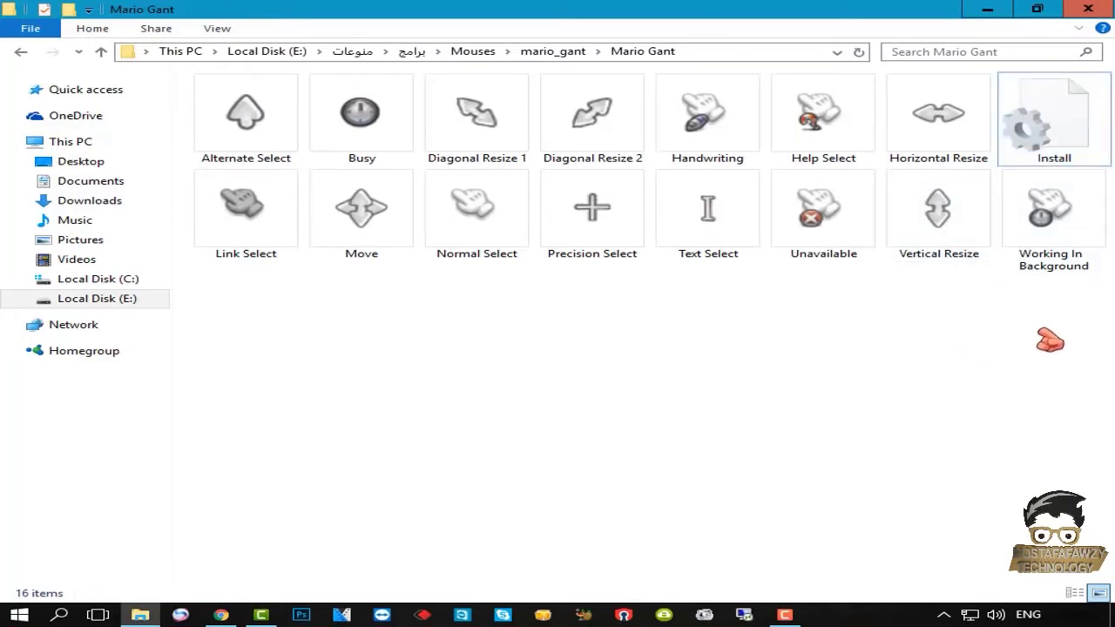
pyautogui.moveTo(1051, 317); pyautogui.dragTo(197, 84)
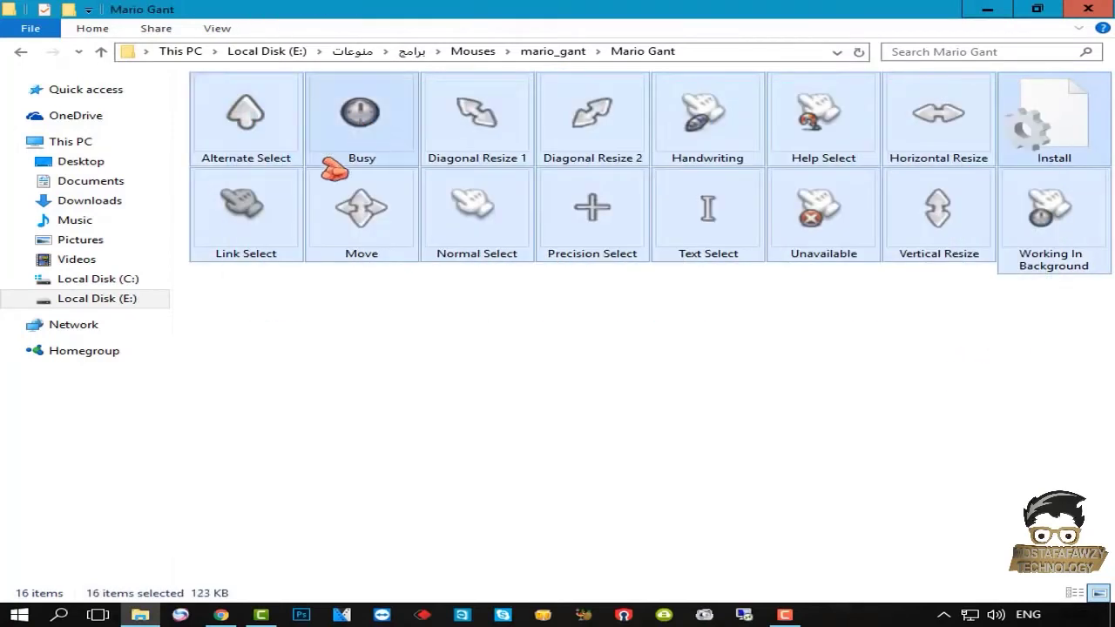
pyautogui.click(818, 386)
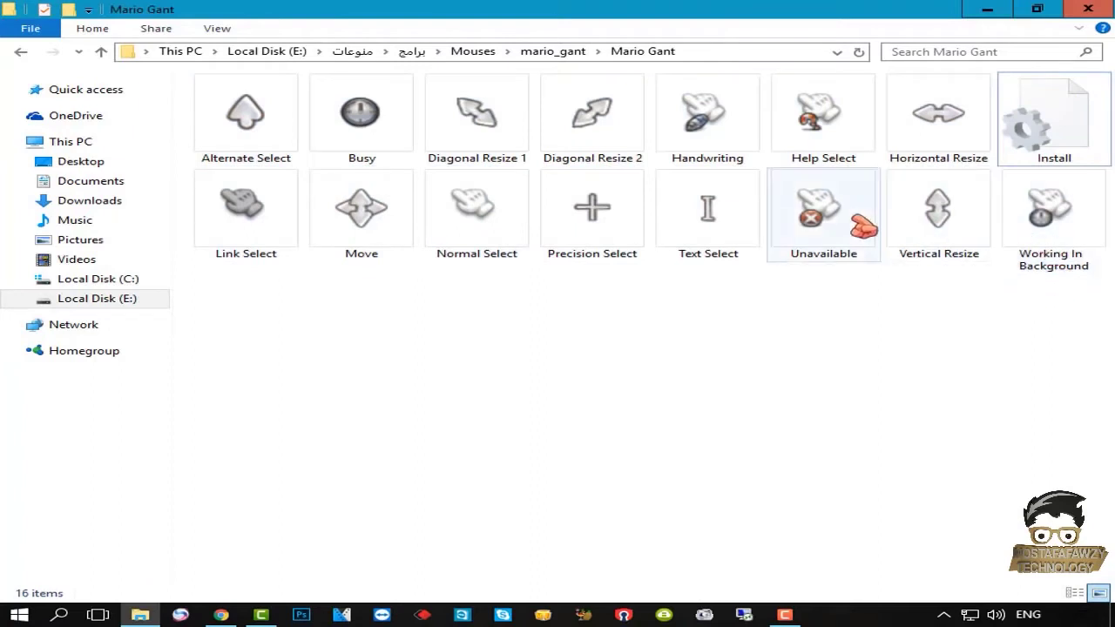
pyautogui.click(1019, 150)
pyautogui.hotkey('shift', 'Delete')
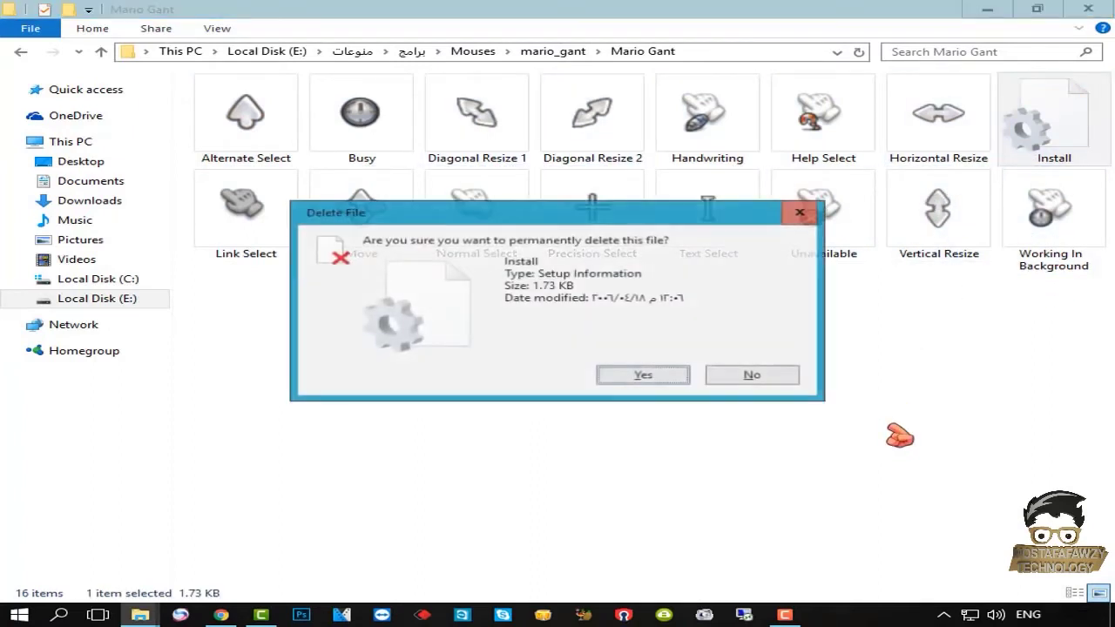
pyautogui.press('Return')
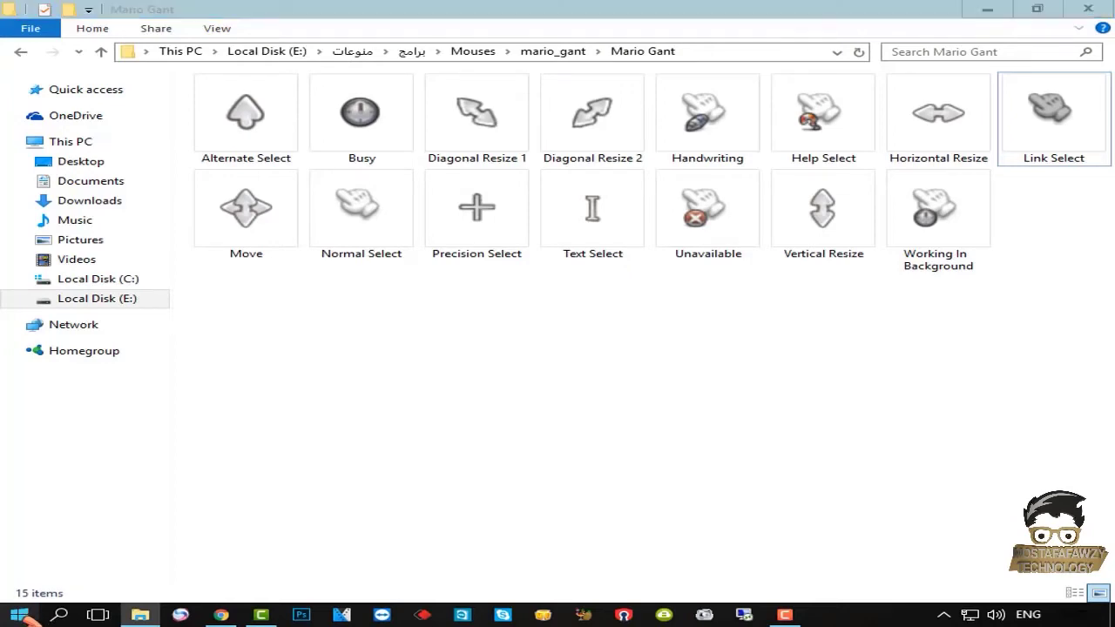
# Step: Open the mouse pointer settings from the Control Panel, using the Small icons view
pyautogui.rightClick(26, 621)
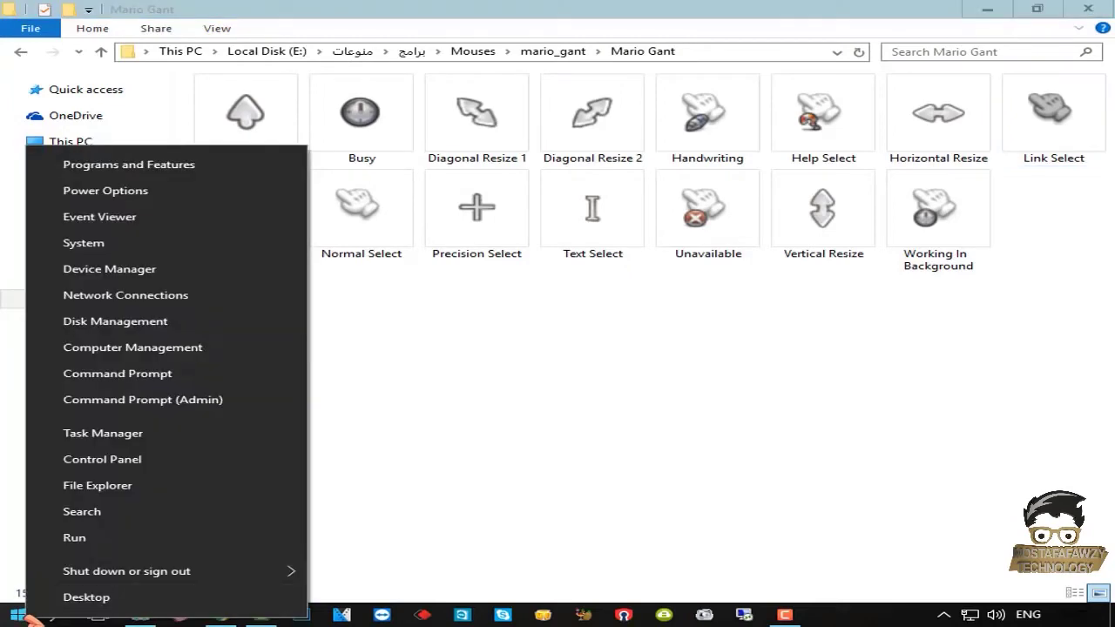
pyautogui.click(140, 462)
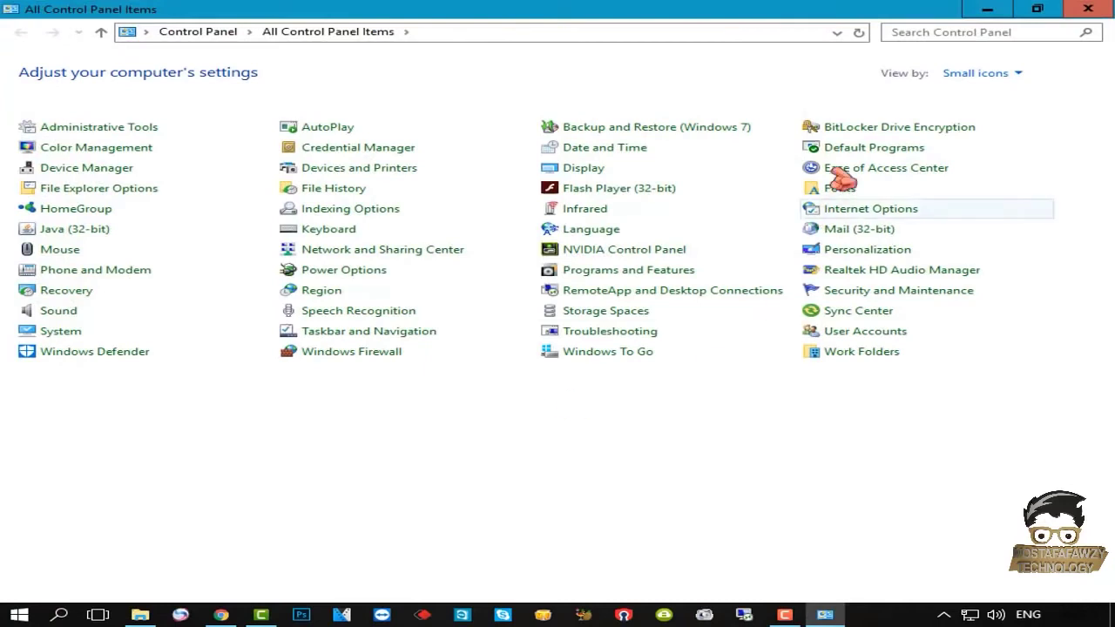
pyautogui.click(1004, 80)
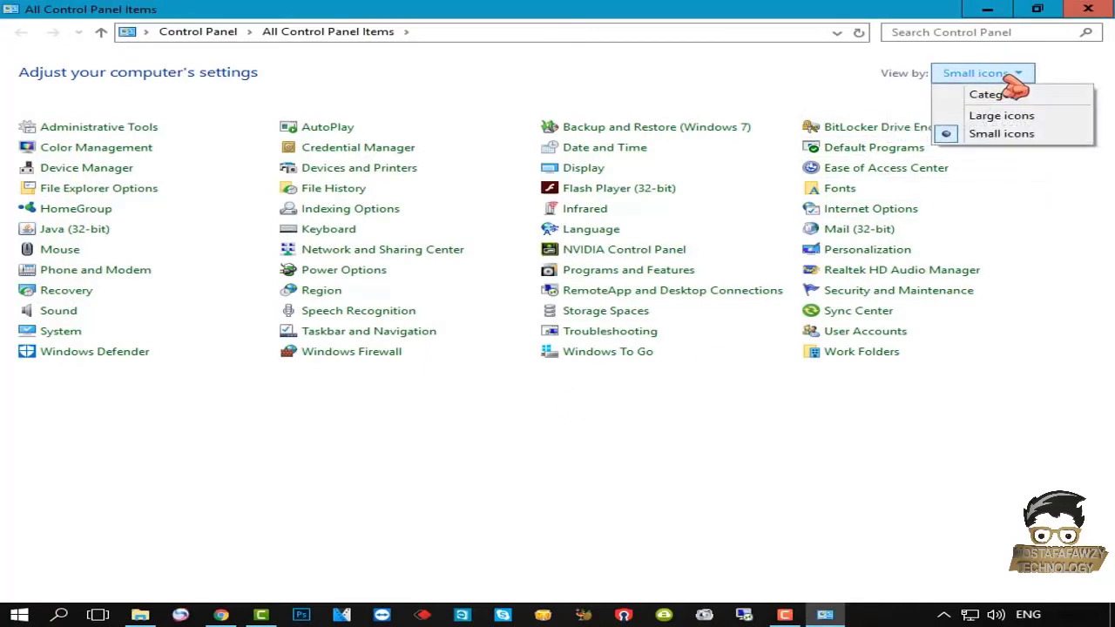
pyautogui.click(985, 135)
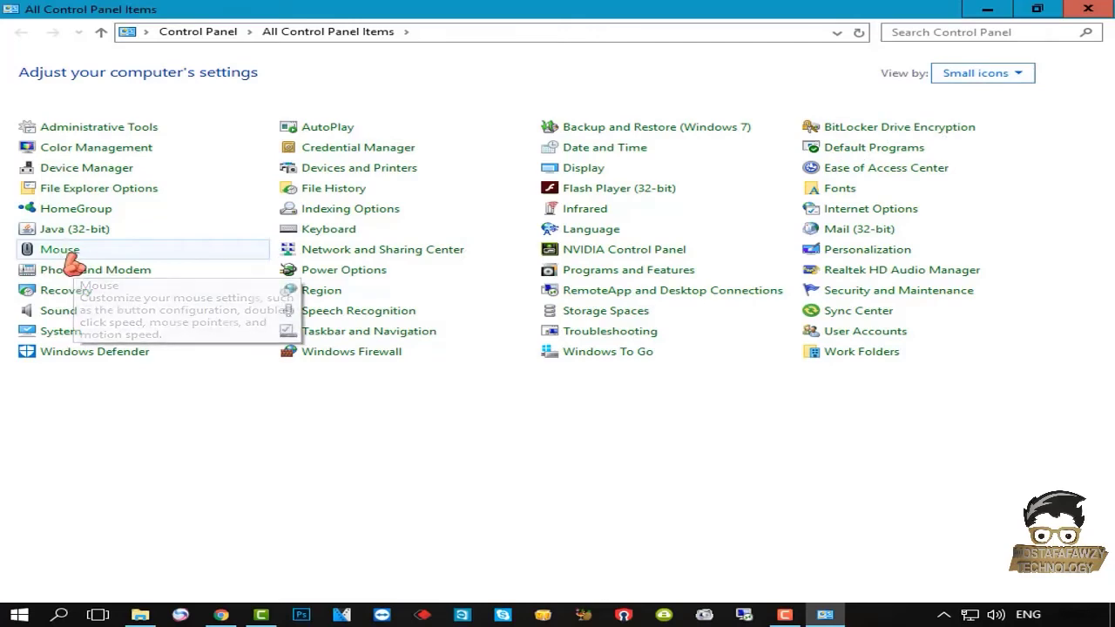
pyautogui.click(75, 254)
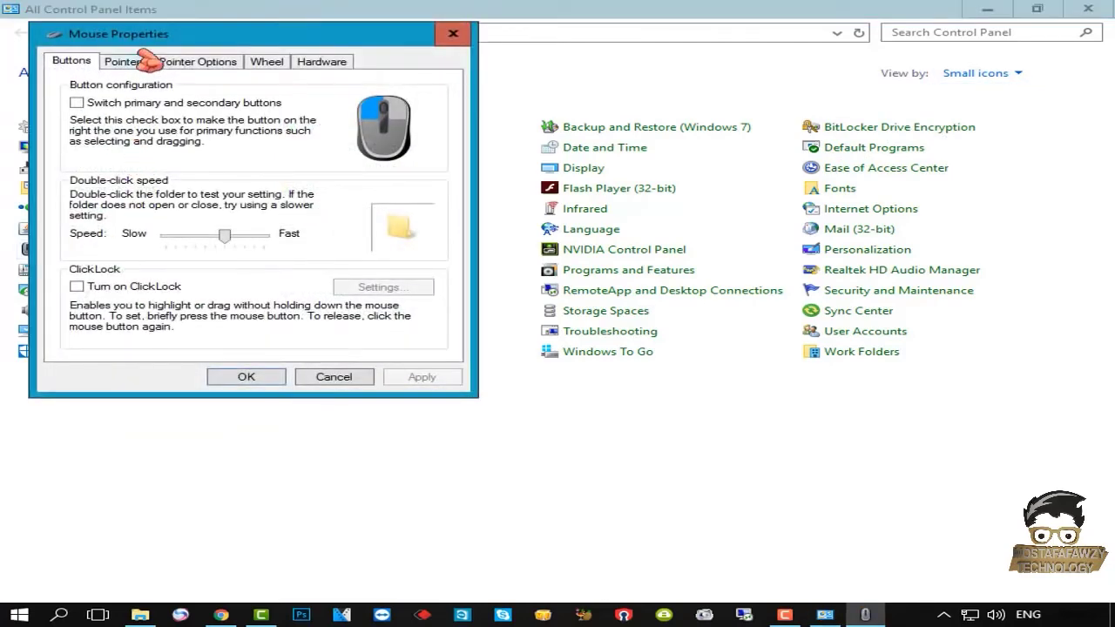
pyautogui.moveTo(145, 62); pyautogui.dragTo(501, 165)
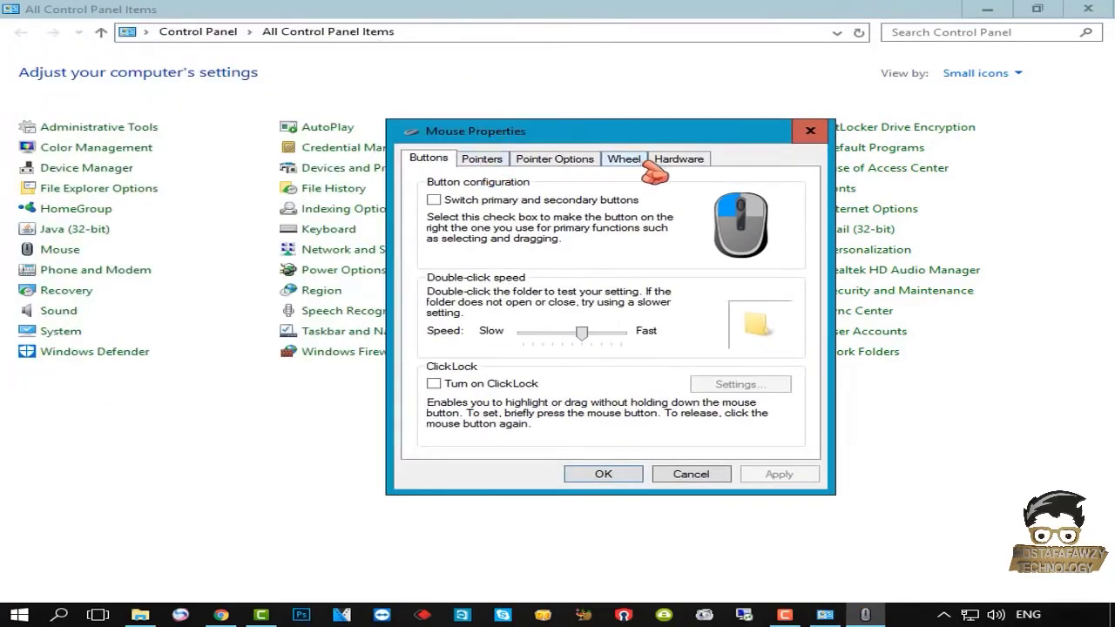
pyautogui.click(484, 166)
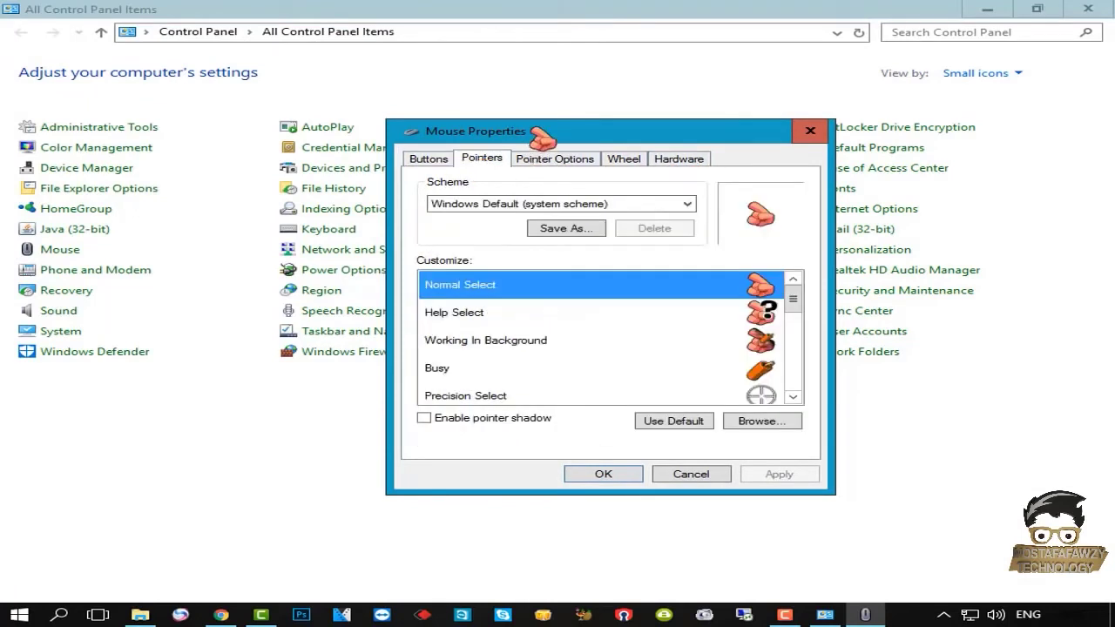
# Step: Set the pointer scheme to Magnified (system scheme), apply it and close the mouse properties
pyautogui.moveTo(542, 140); pyautogui.dragTo(385, 136)
pyautogui.moveTo(639, 301)
pyautogui.mouseDown()
pyautogui.moveTo(654, 355)
pyautogui.moveTo(645, 370)
pyautogui.moveTo(645, 311)
pyautogui.moveTo(633, 296)
pyautogui.mouseUp()
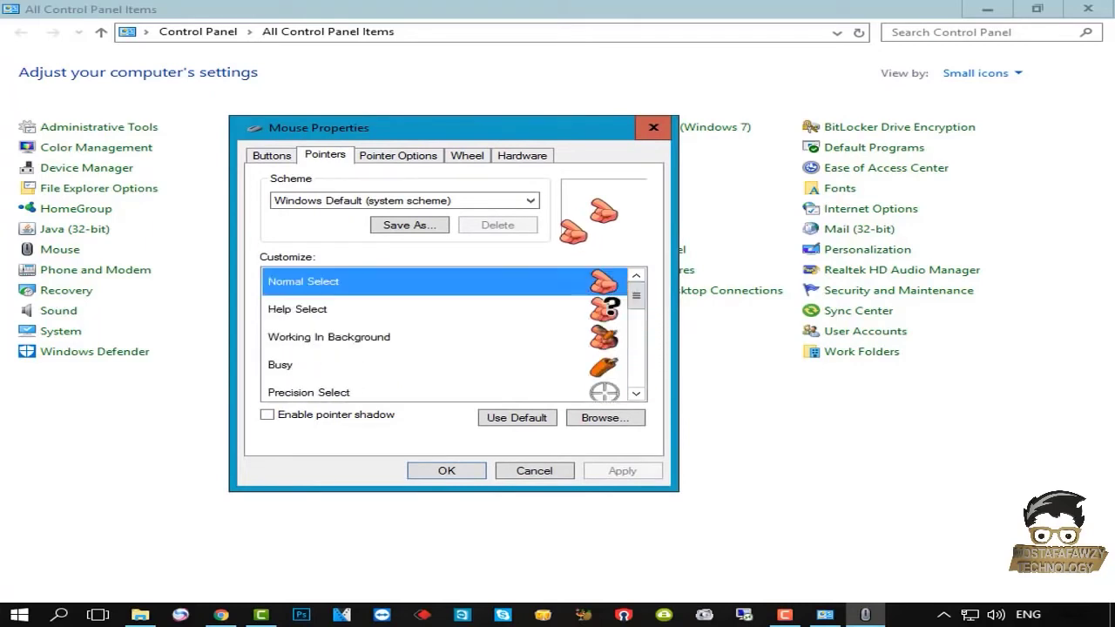
pyautogui.click(534, 201)
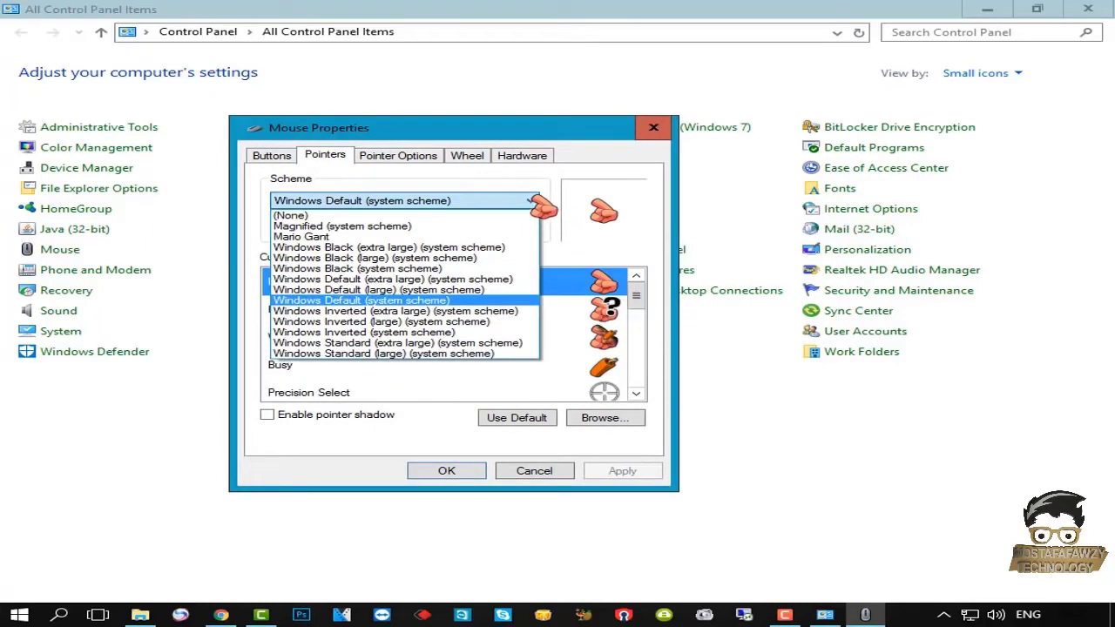
pyautogui.click(379, 228)
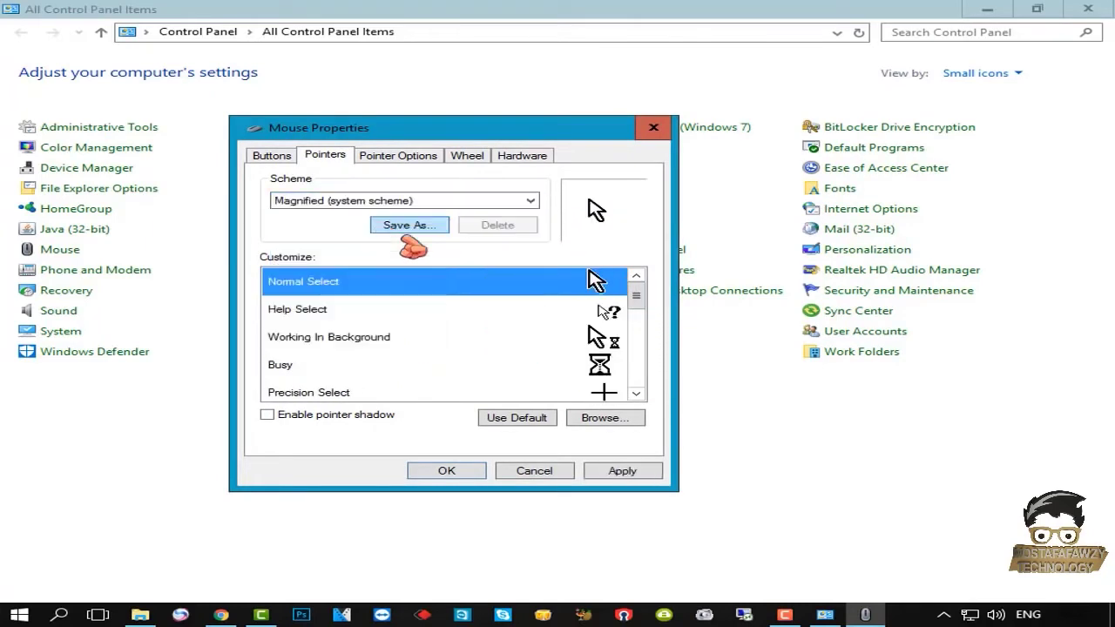
pyautogui.click(623, 472)
pyautogui.click(447, 471)
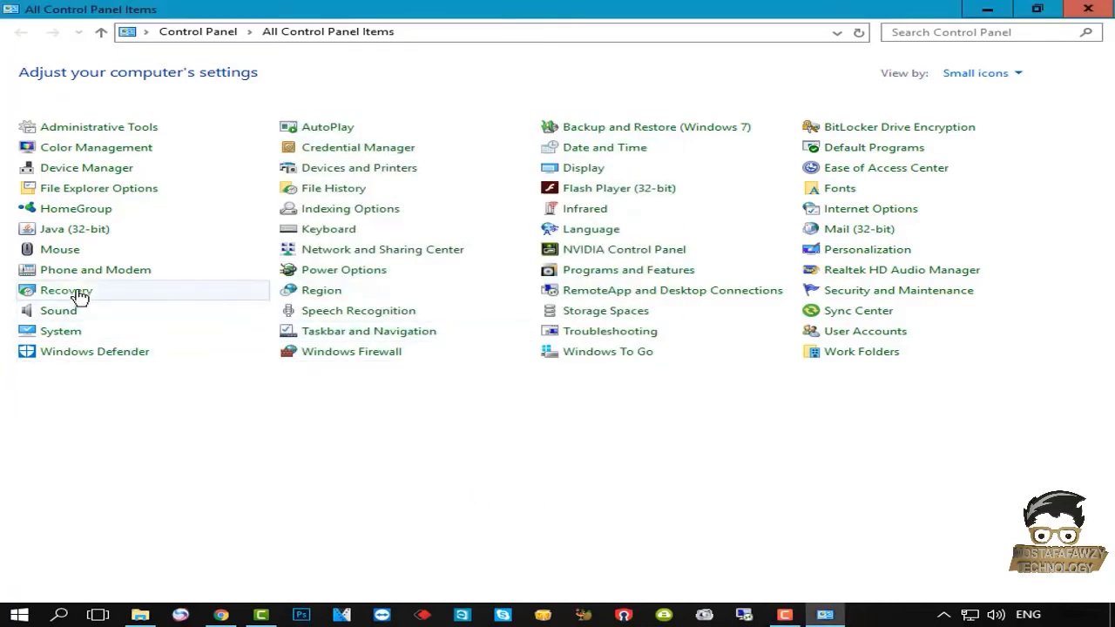
# Step: Reopen the mouse pointer settings and move the dialog aside
pyautogui.click(61, 250)
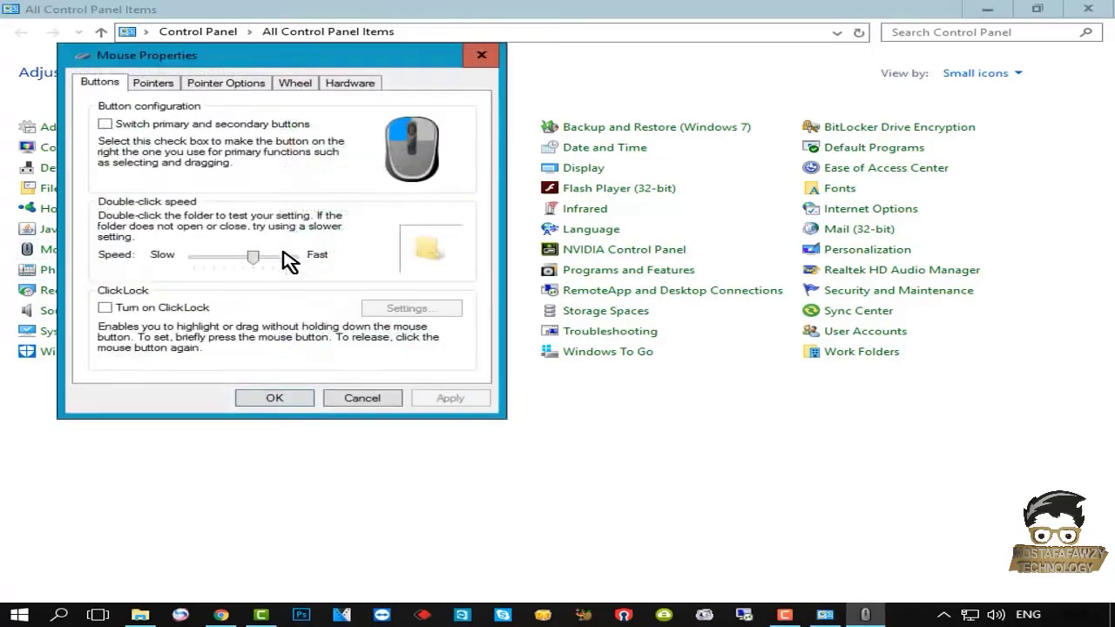
pyautogui.click(150, 82)
pyautogui.moveTo(204, 68); pyautogui.dragTo(695, 130)
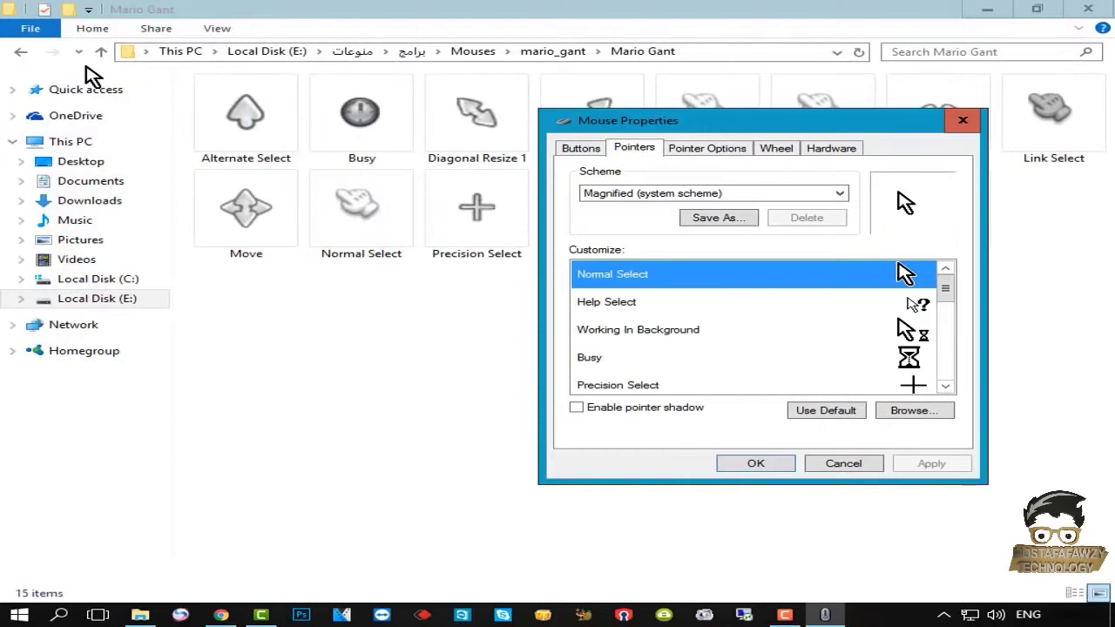
# Step: Permanently delete the 32x32 and small subfolders from the Worms pointers folder
pyautogui.click(22, 52)
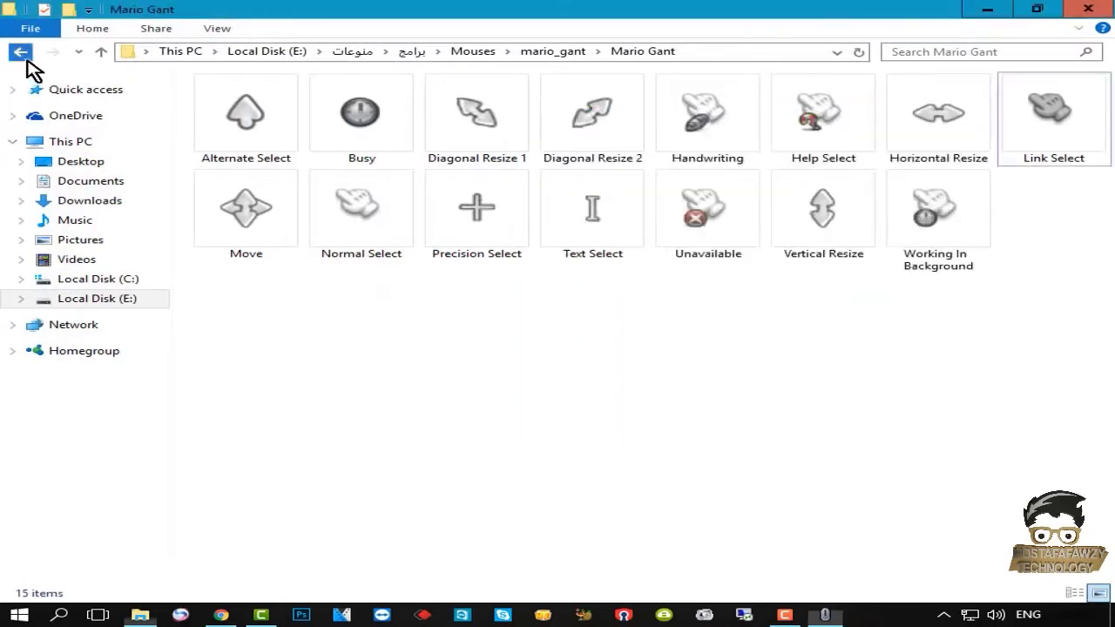
pyautogui.click(21, 53)
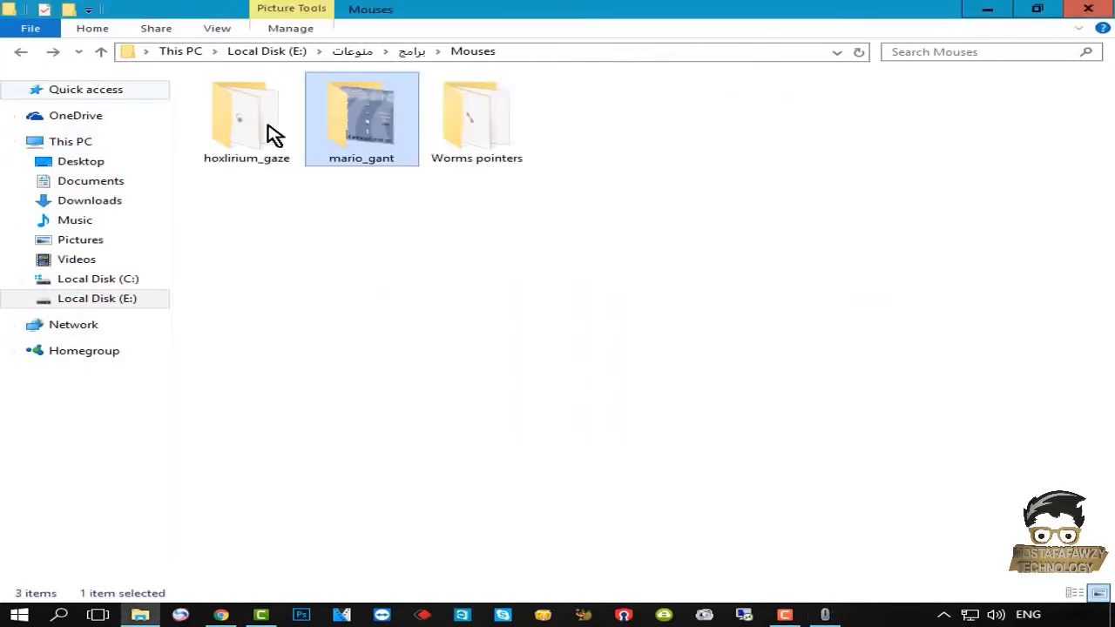
pyautogui.doubleClick(510, 149)
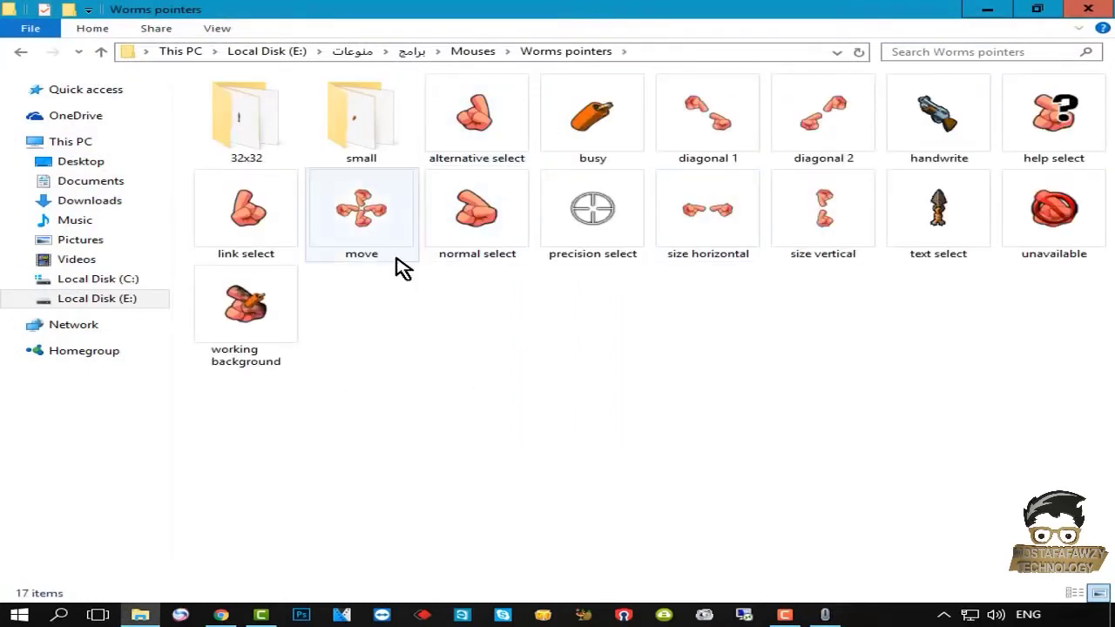
pyautogui.click(392, 148)
pyautogui.keyDown('ctrl'); pyautogui.click(273, 142); pyautogui.keyUp('ctrl')
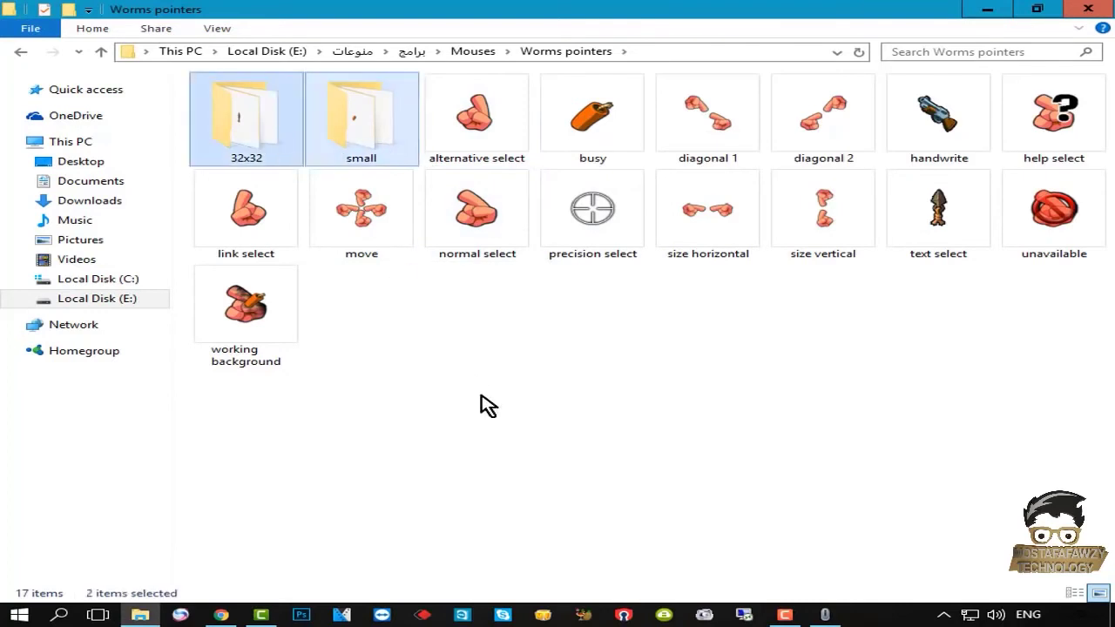
pyautogui.hotkey('shift', 'Delete')
pyautogui.press('Return')
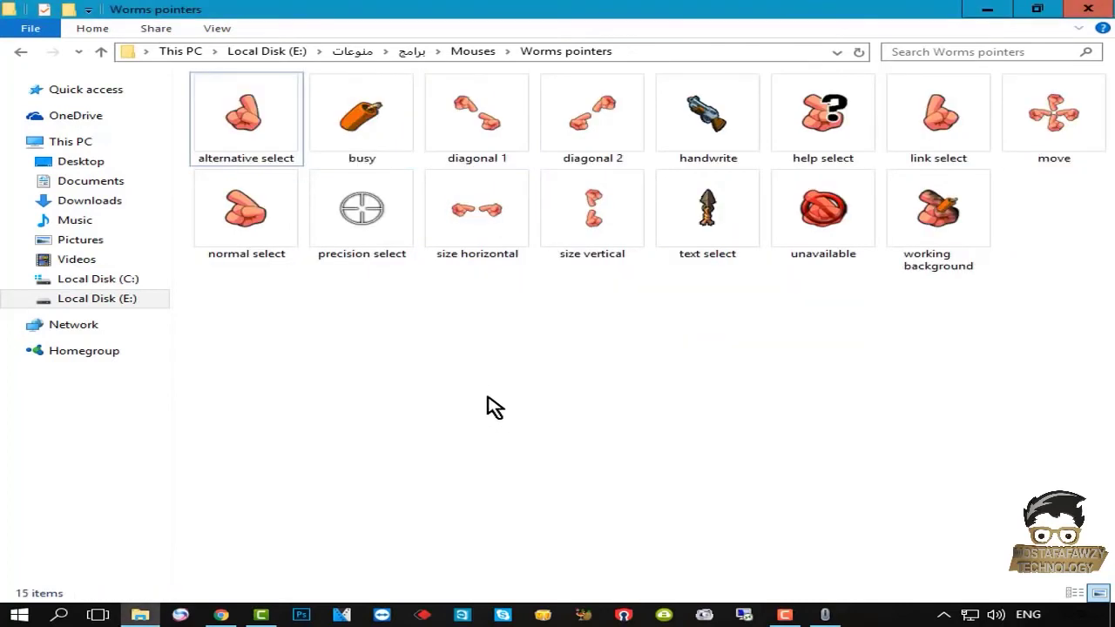
# Step: Show the files in the Worms pointers folder in Details view
pyautogui.moveTo(1107, 271); pyautogui.dragTo(200, 96)
pyautogui.click(859, 341)
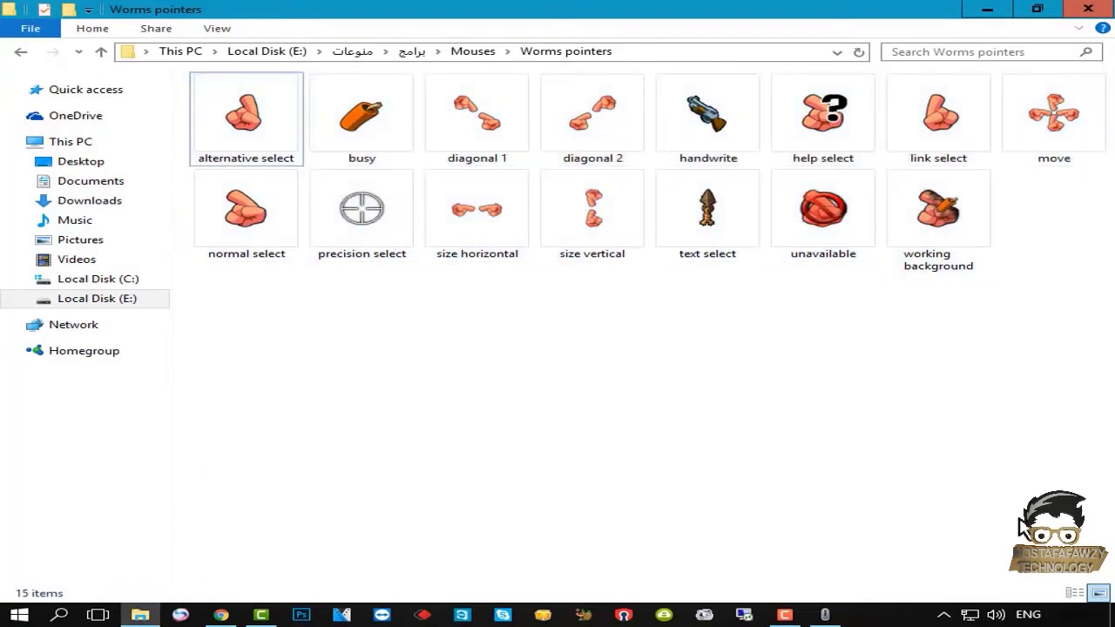
pyautogui.click(1077, 591)
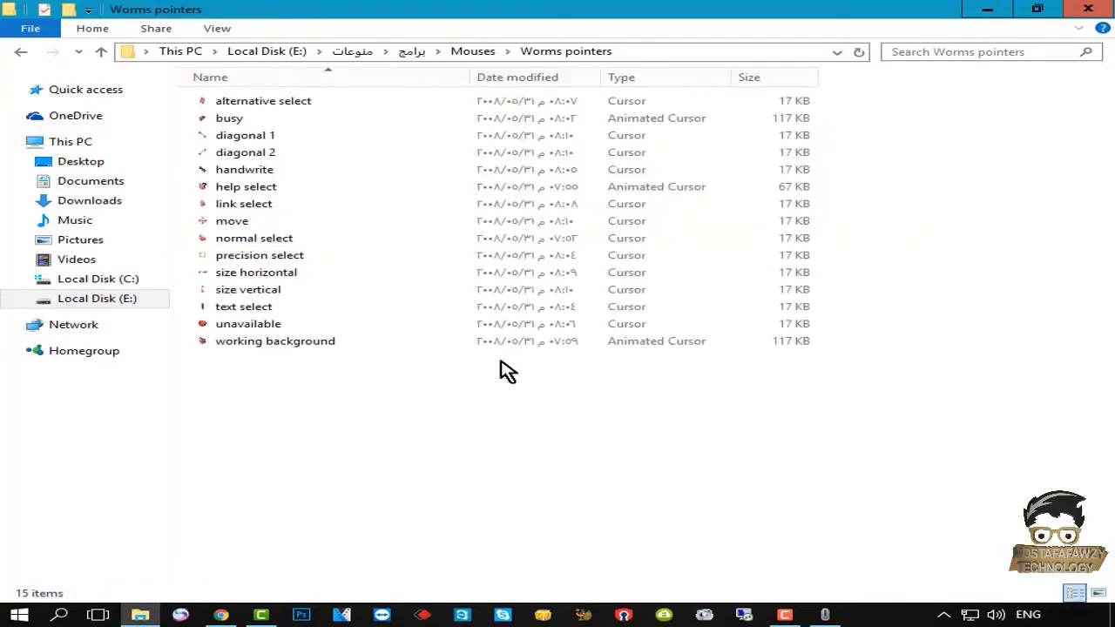
pyautogui.click(1099, 593)
pyautogui.click(1077, 593)
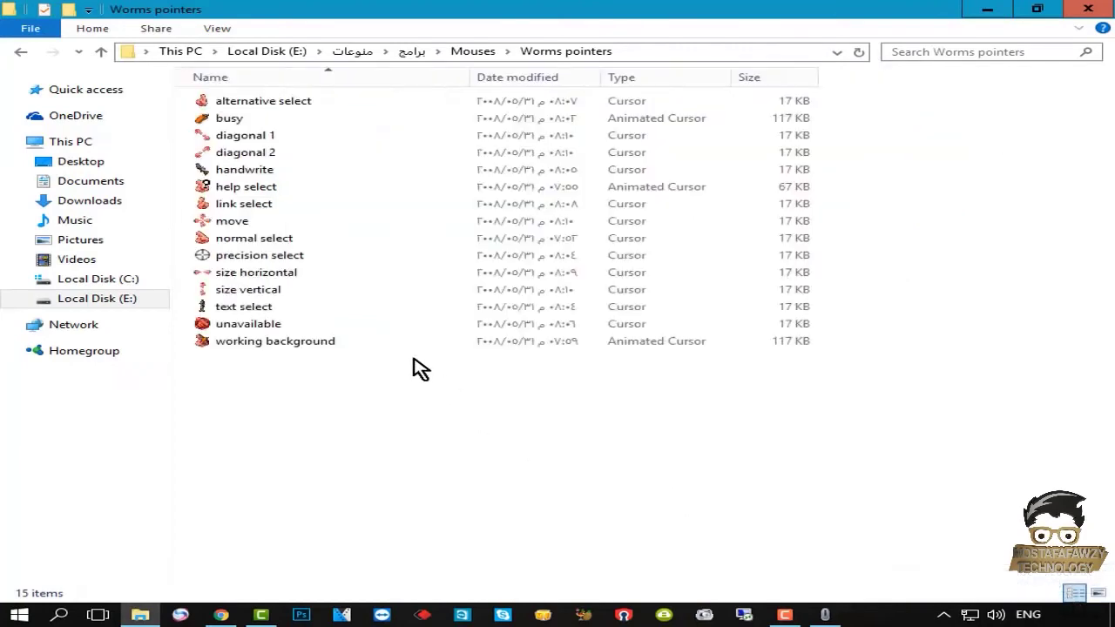
# Step: Bring the mouse properties forward beside the file names, and select the normal select cursor in the Worms pointers folder
pyautogui.click(825, 615)
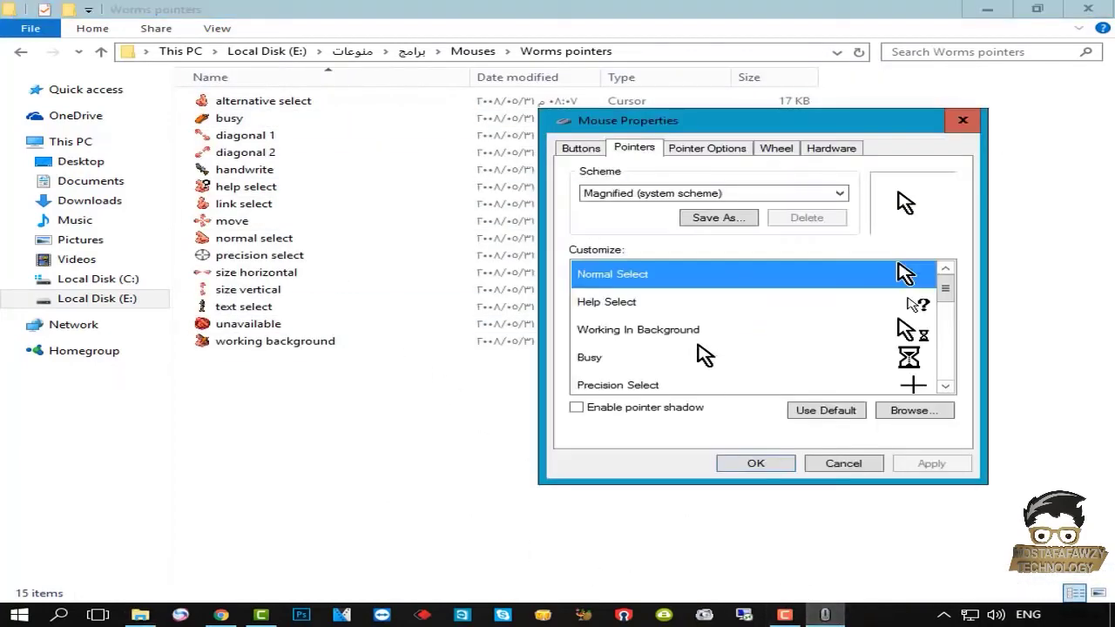
pyautogui.moveTo(703, 129); pyautogui.dragTo(510, 57)
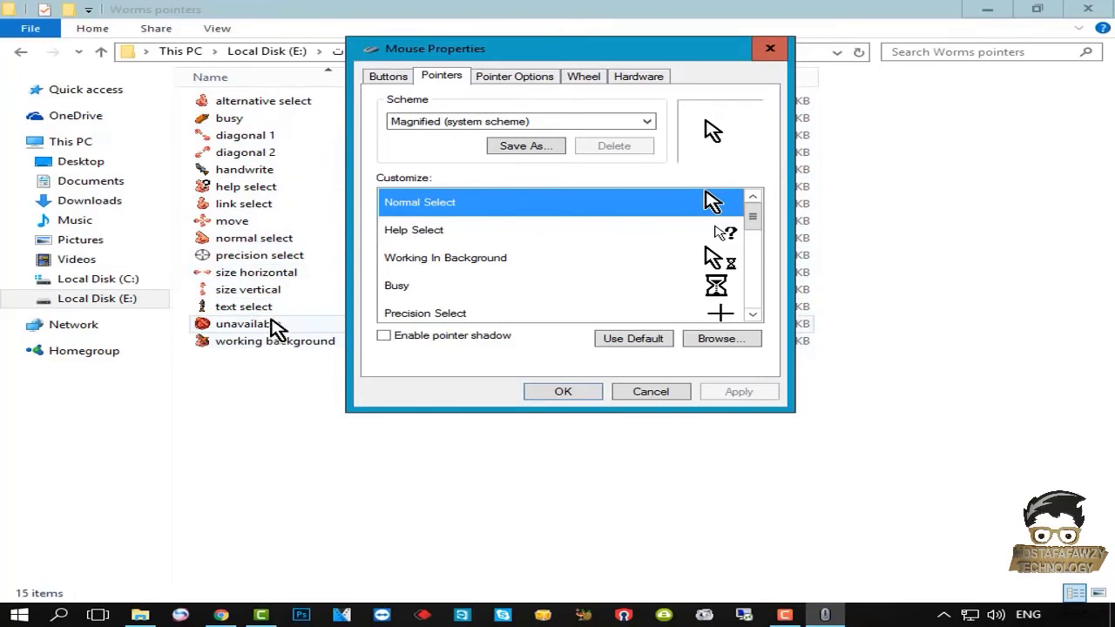
pyautogui.click(263, 204)
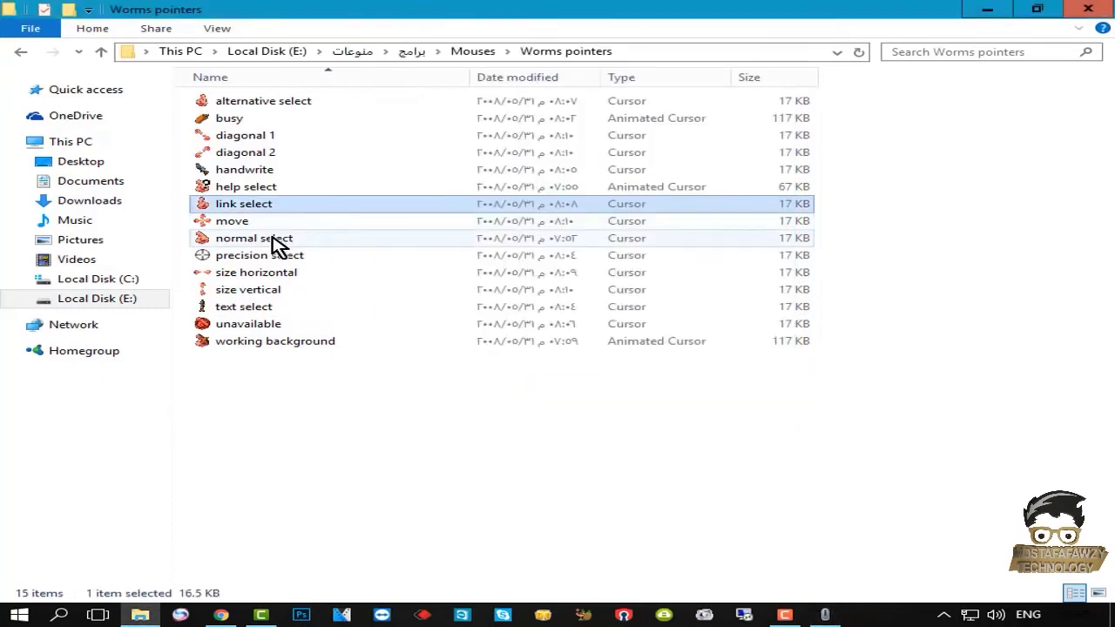
pyautogui.click(268, 238)
pyautogui.hotkey('alt', 'Tab')
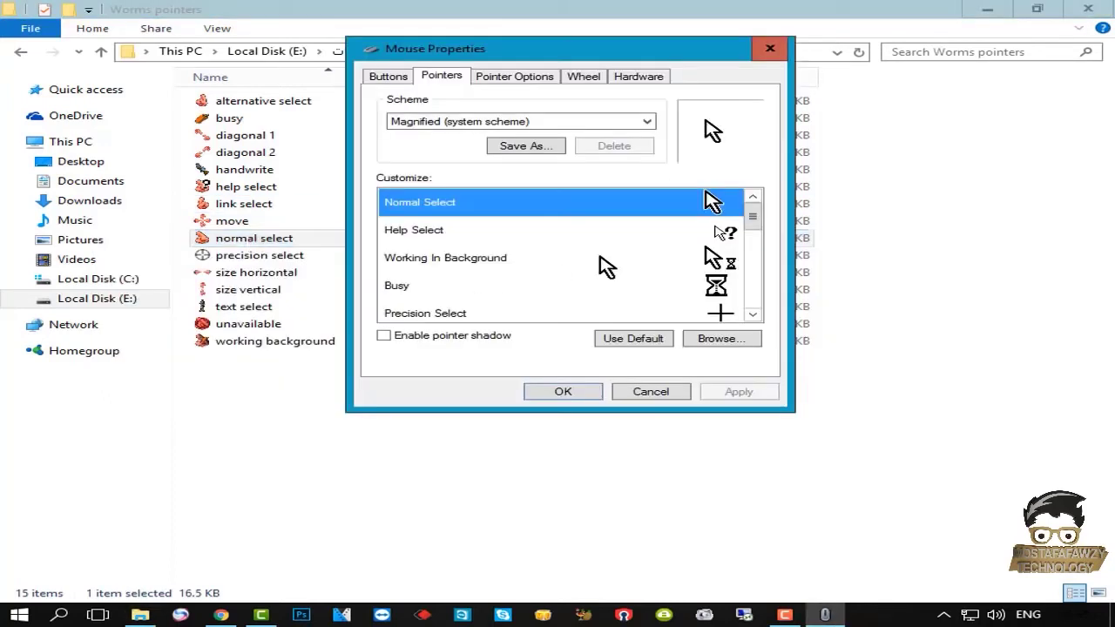
# Step: Assign the normal select cursor from the Mouses > Worms pointers folder on Local Disk (E:) to the Normal Select pointer
pyautogui.click(435, 225)
pyautogui.click(508, 208)
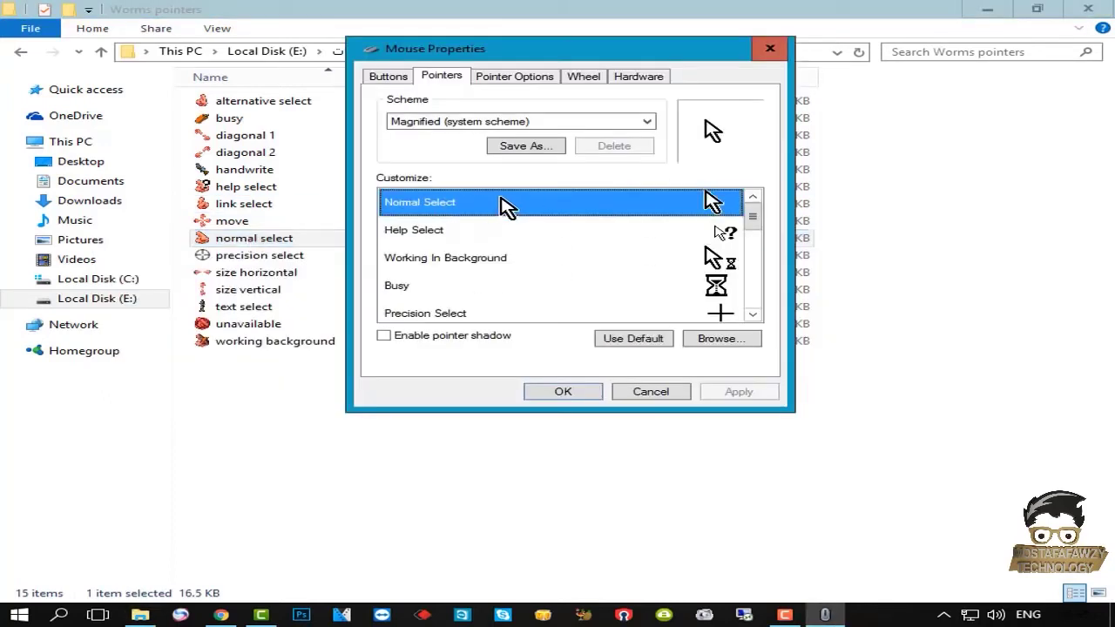
pyautogui.click(725, 344)
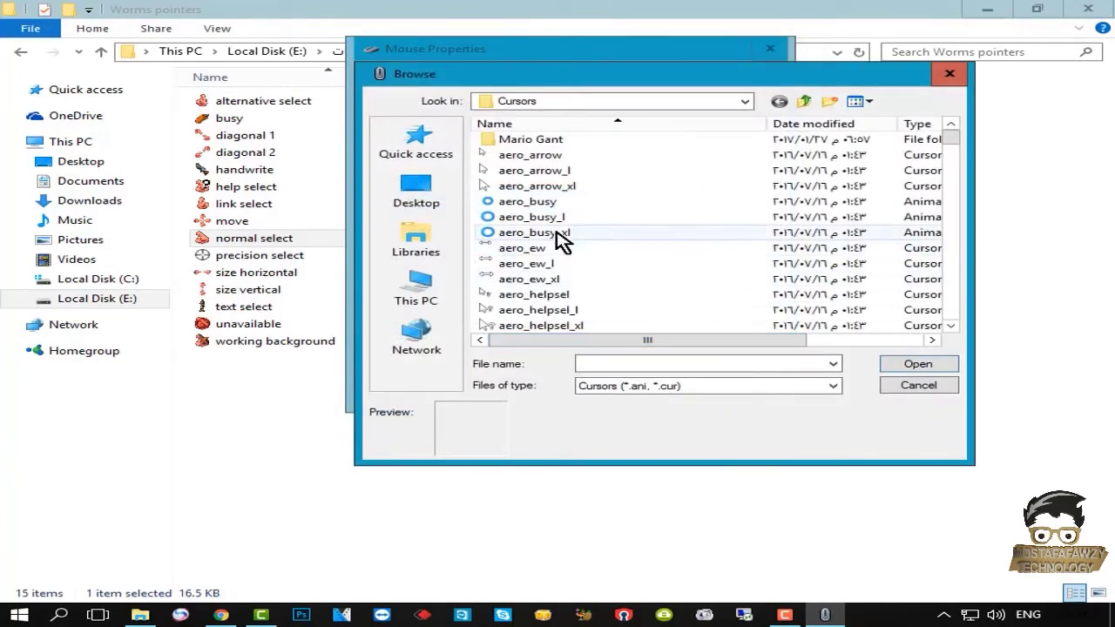
pyautogui.click(439, 304)
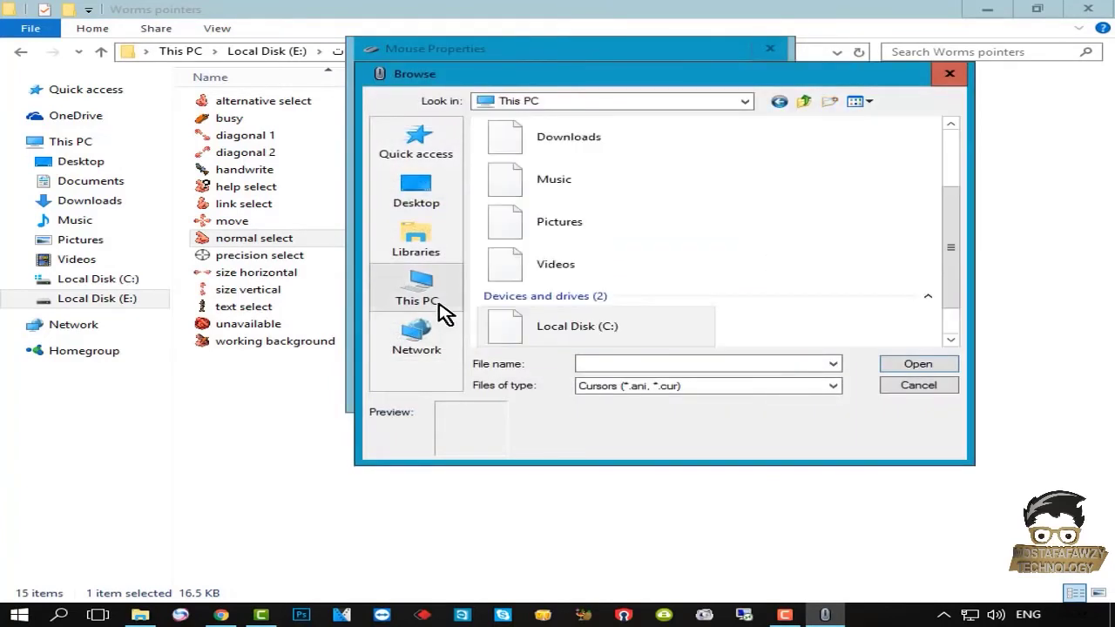
pyautogui.scroll(-2, 560, 298)
pyautogui.doubleClick(565, 326)
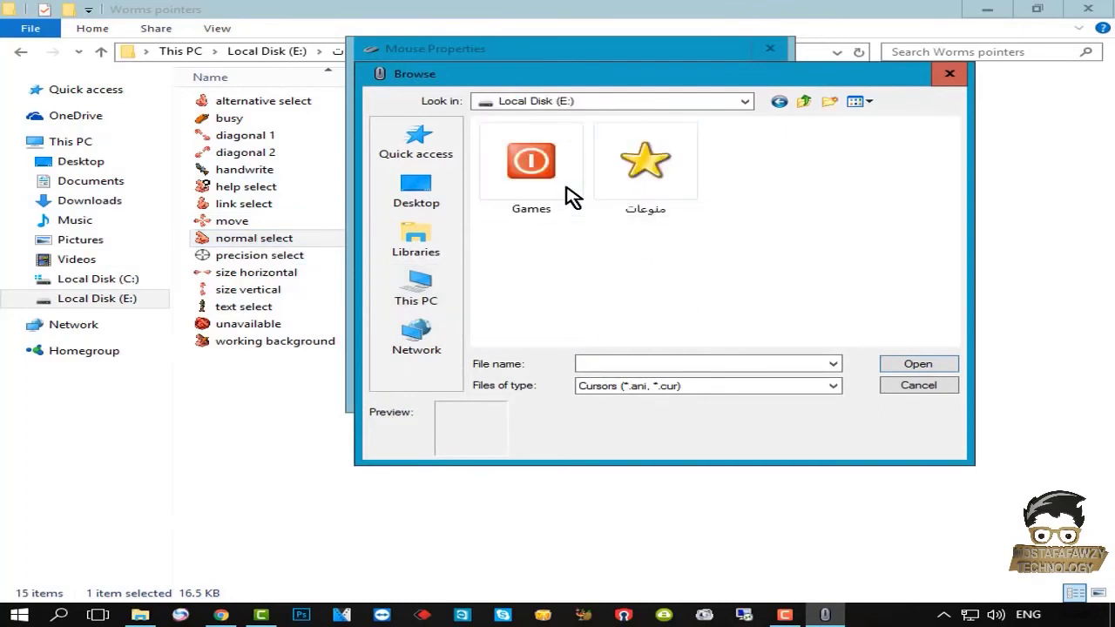
pyautogui.doubleClick(565, 186)
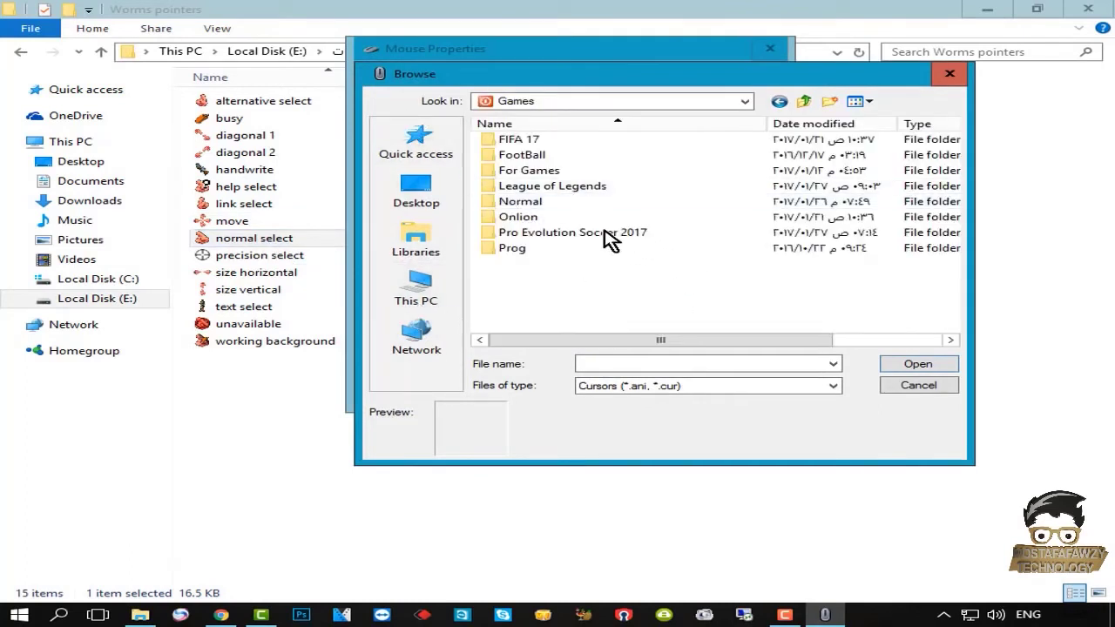
pyautogui.click(621, 101)
pyautogui.click(531, 198)
pyautogui.doubleClick(529, 185)
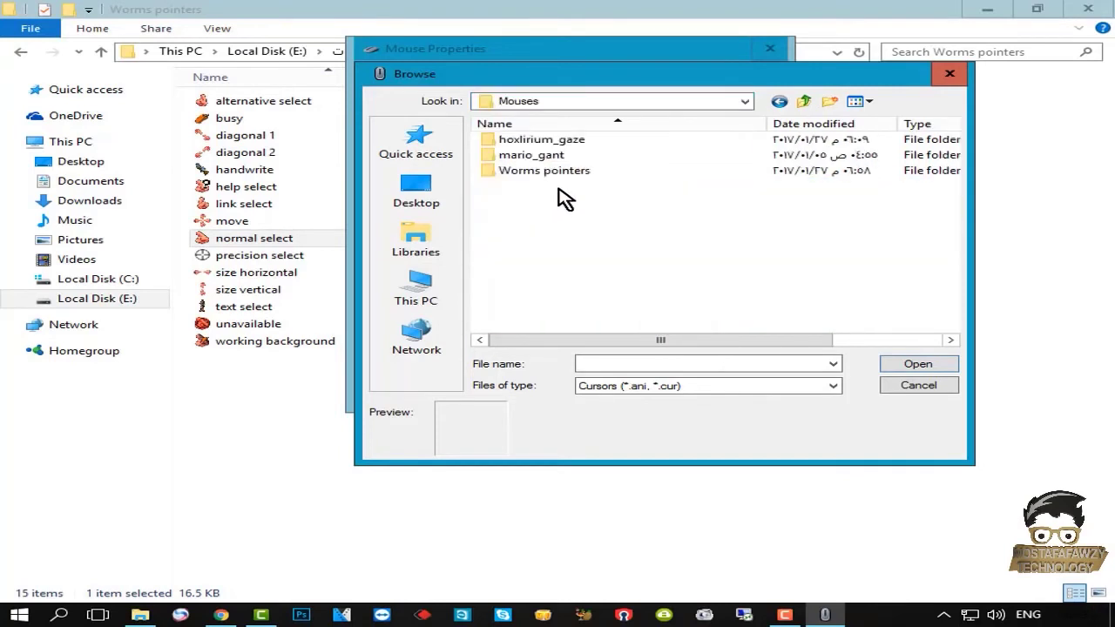
pyautogui.doubleClick(553, 173)
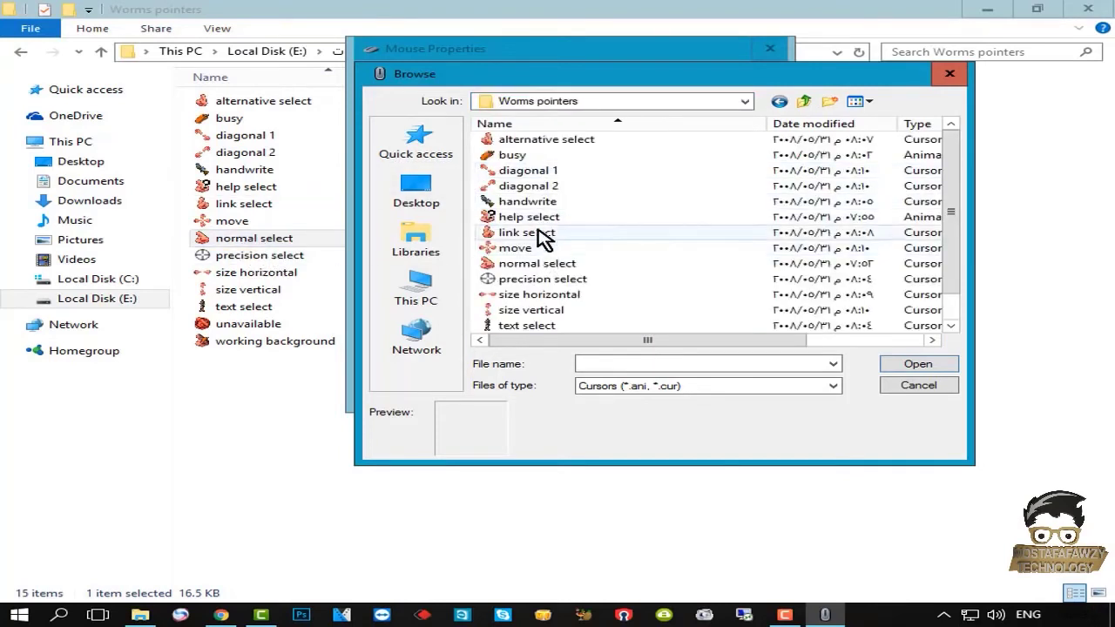
pyautogui.doubleClick(542, 266)
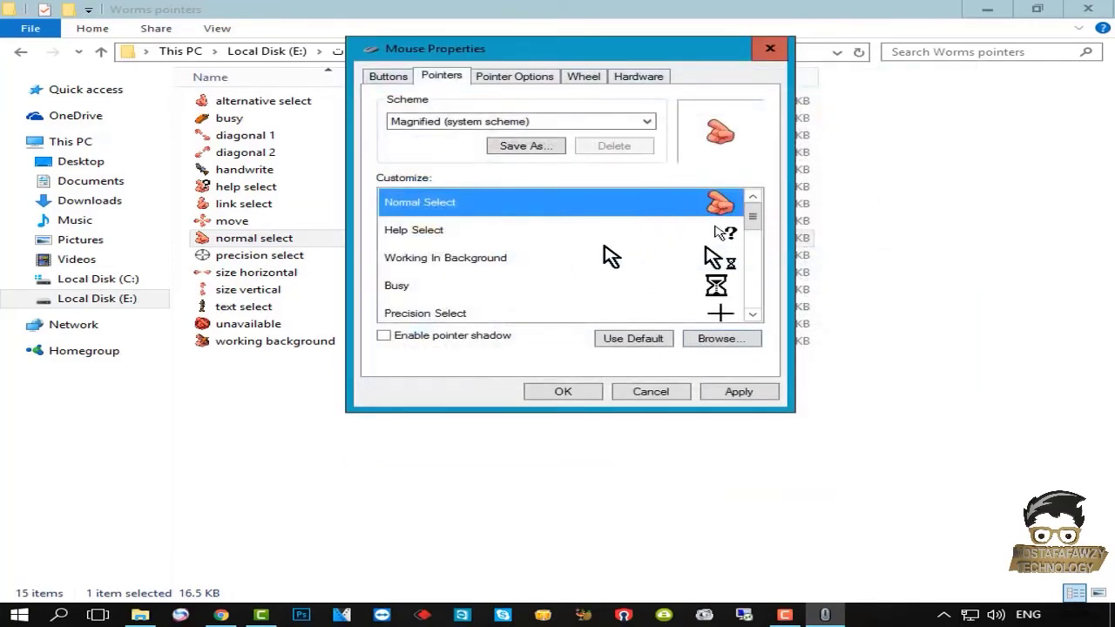
# Step: Assign the help select cursor from the Worms pointers folder to the Help Select pointer
pyautogui.click(537, 232)
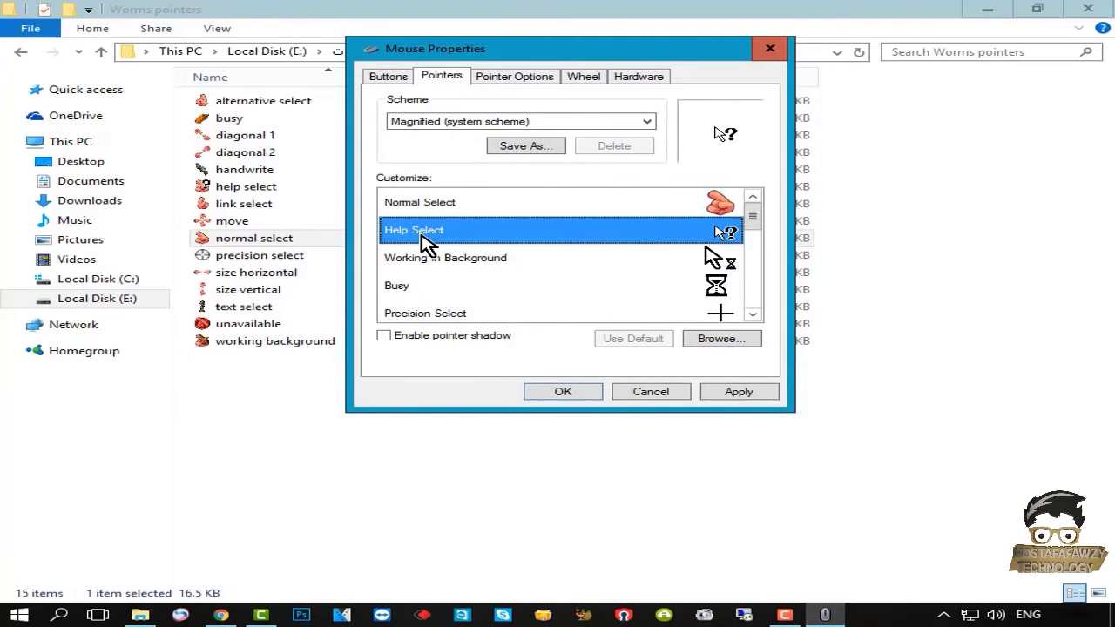
pyautogui.click(732, 339)
pyautogui.click(540, 233)
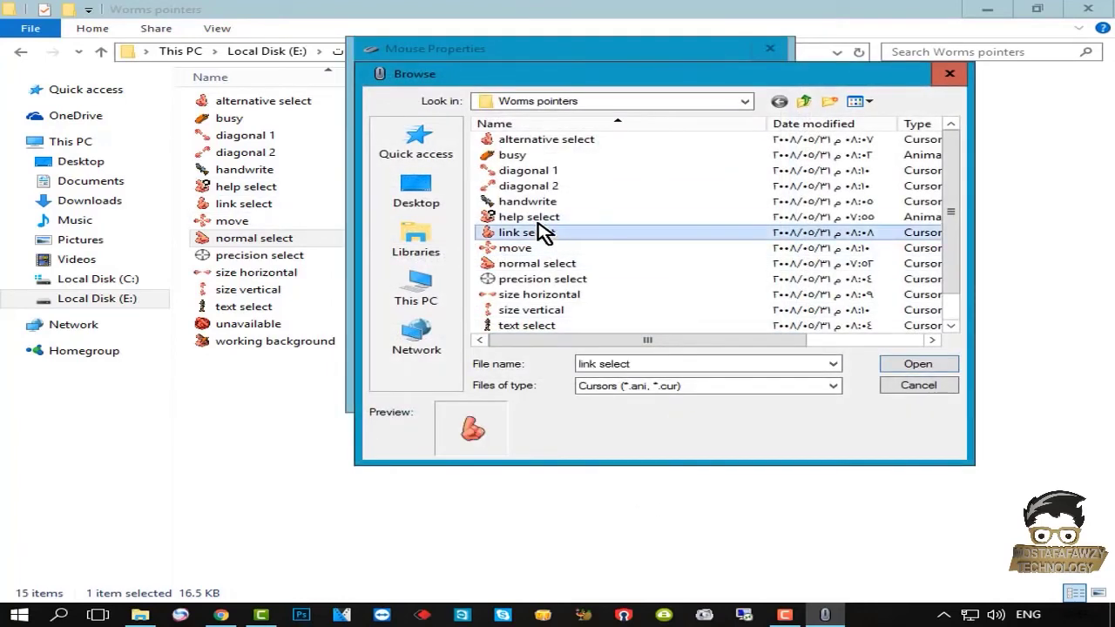
pyautogui.click(554, 218)
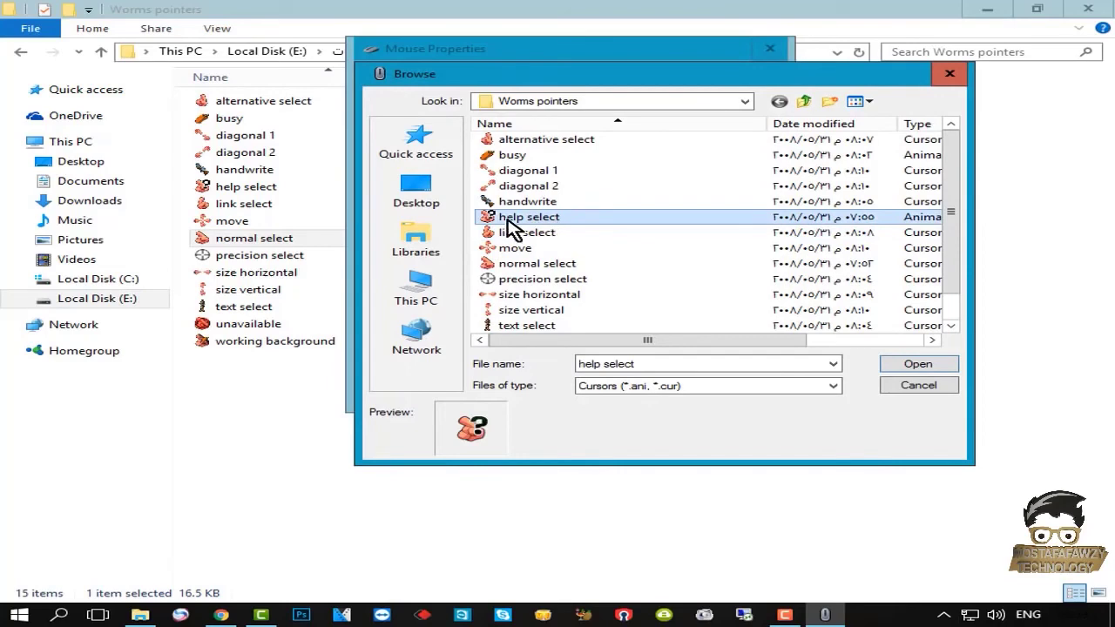
pyautogui.click(915, 366)
# Step: Assign the working background cursor from the Worms pointers folder to the Working In Background pointer
pyautogui.click(575, 259)
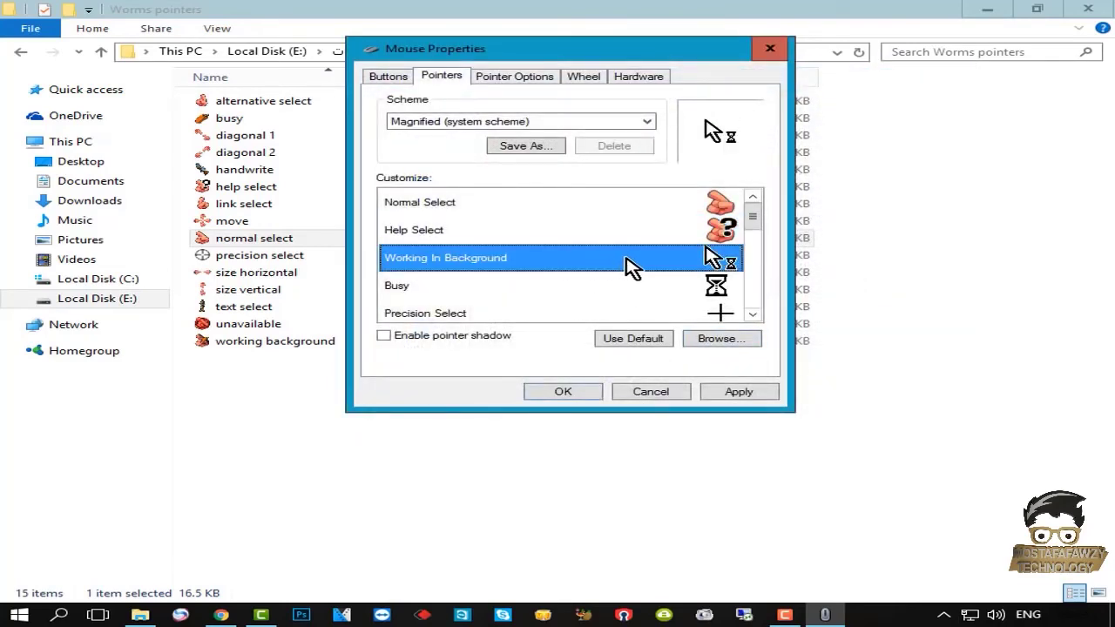
pyautogui.click(731, 340)
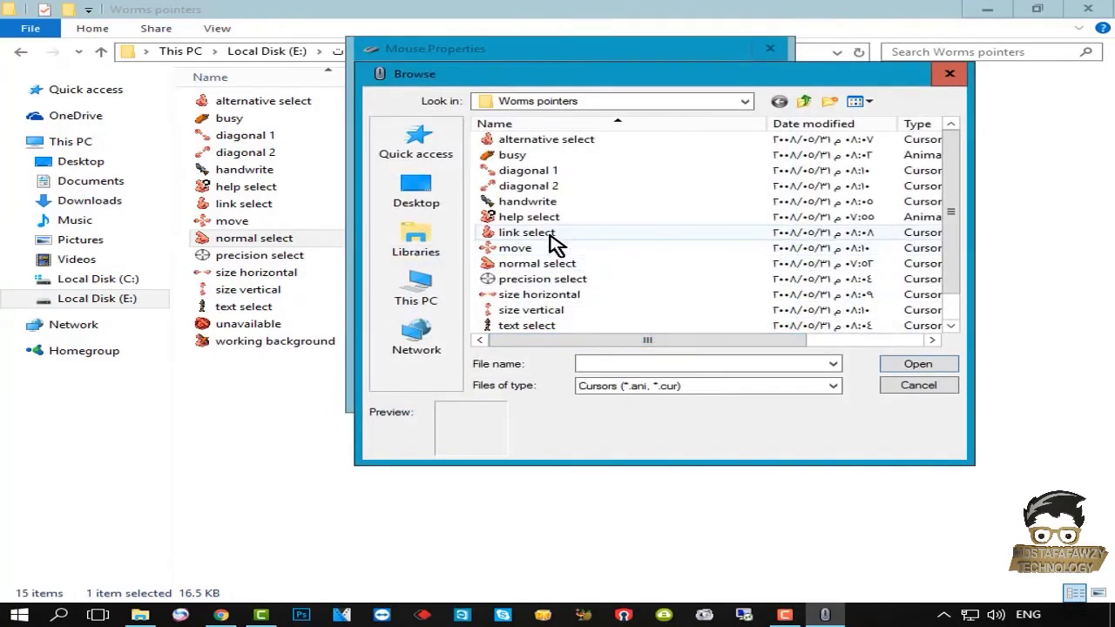
pyautogui.scroll(-1, 575, 306)
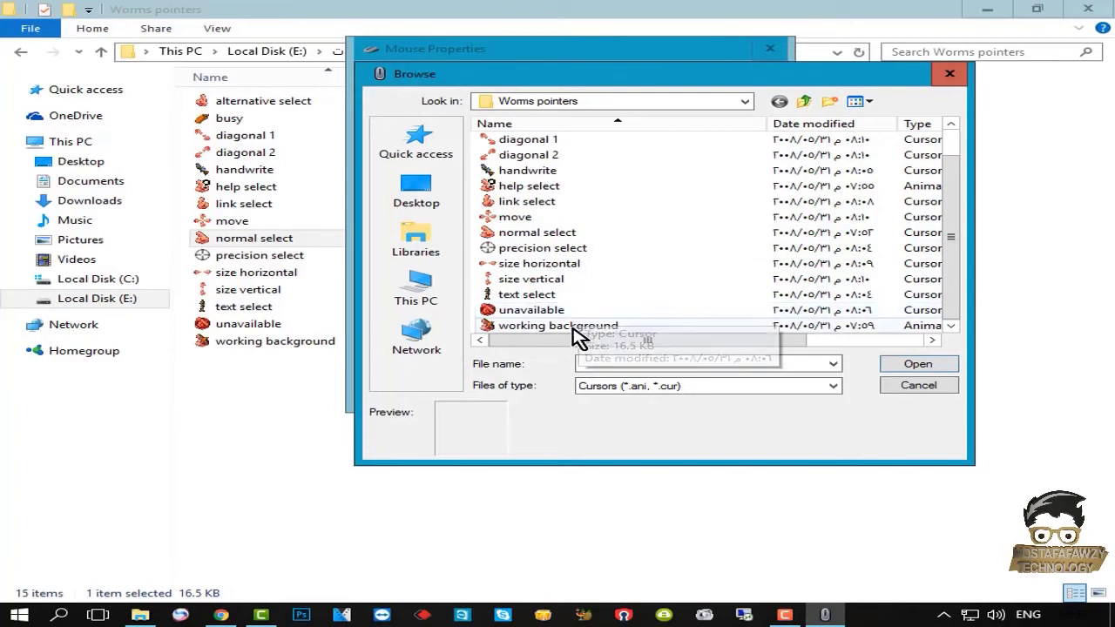
pyautogui.click(544, 326)
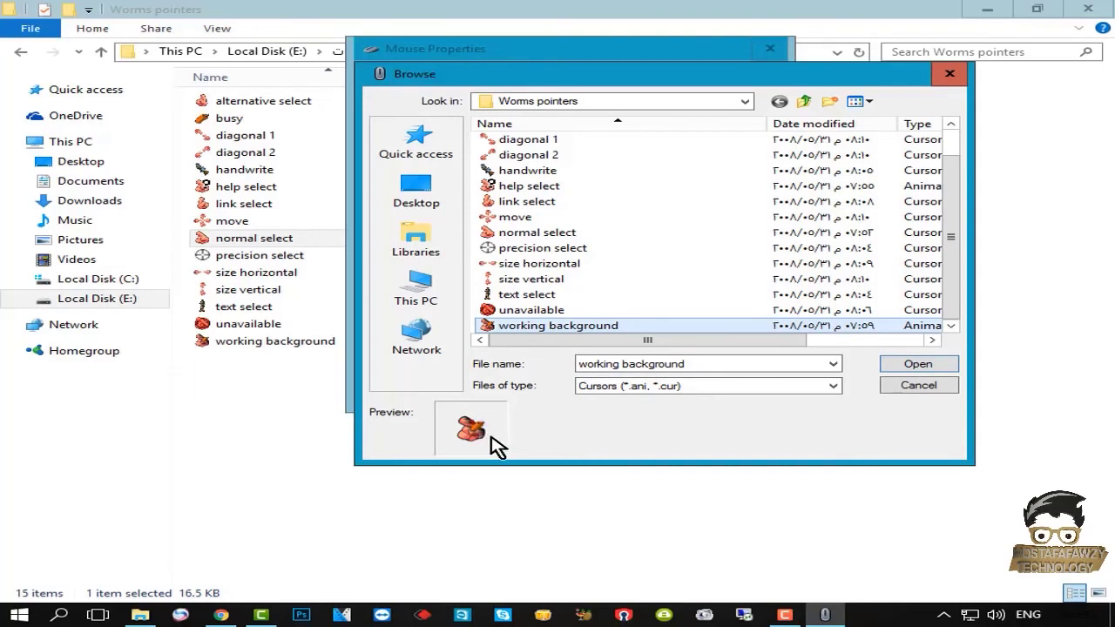
pyautogui.click(937, 373)
# Step: Assign the busy cursor from the Worms pointers folder to the Busy pointer
pyautogui.click(577, 288)
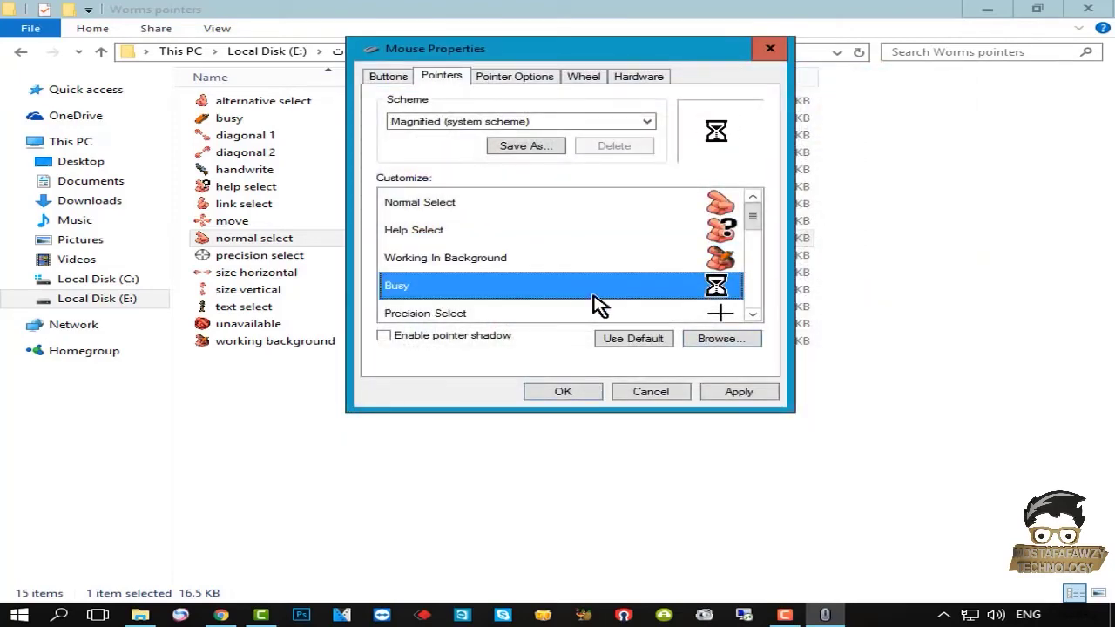
pyautogui.click(707, 340)
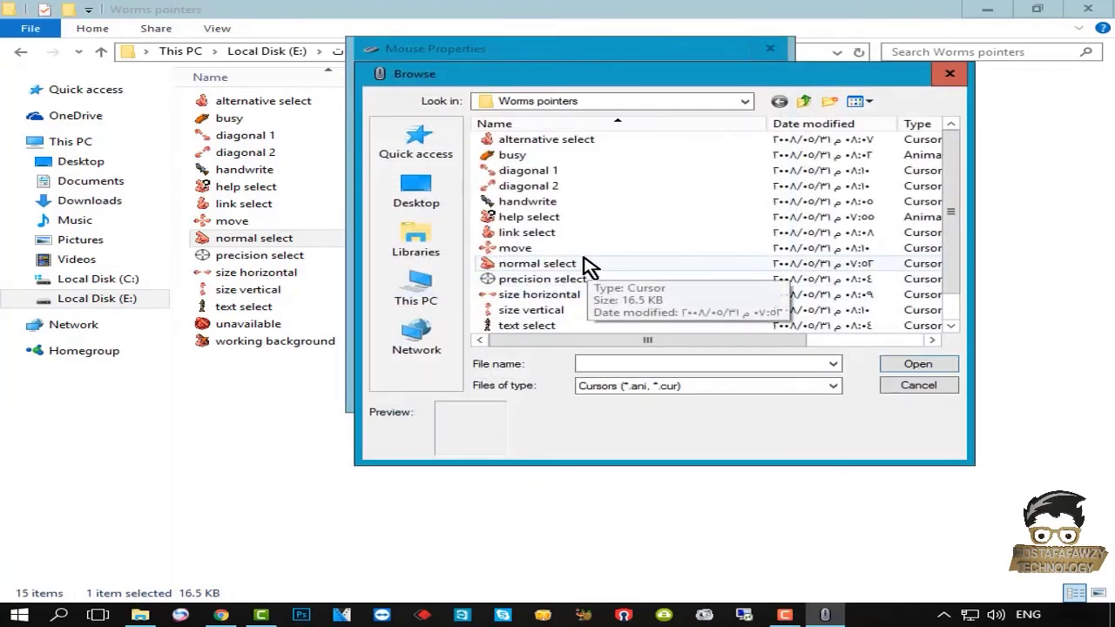
pyautogui.click(521, 155)
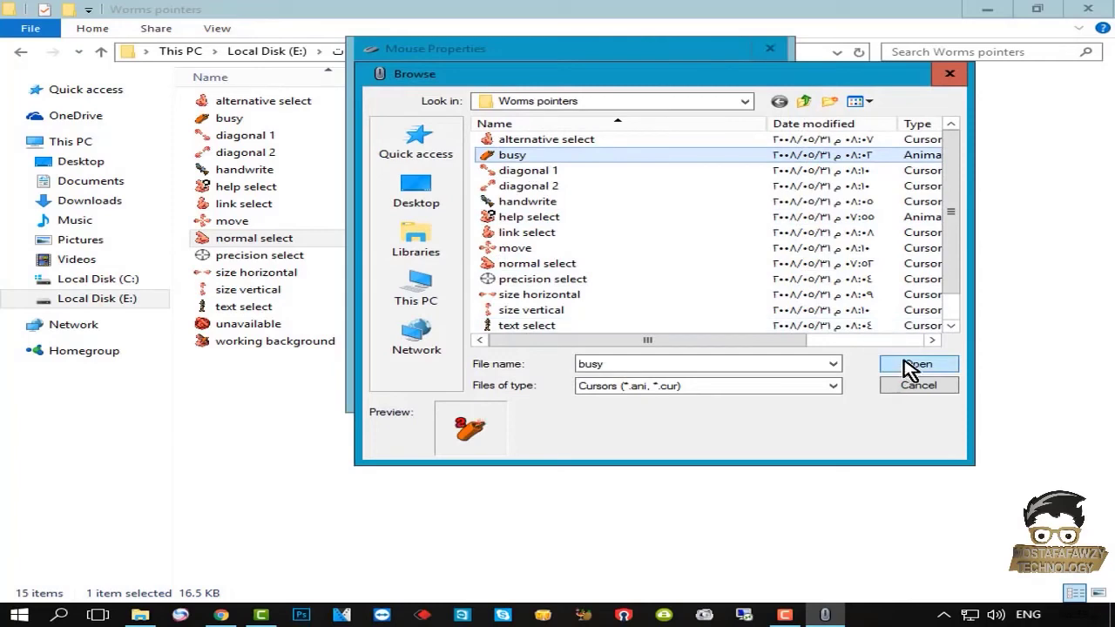
pyautogui.click(913, 366)
# Step: Check the customized pointers through to Link Select, then apply the Worms cursors and close the mouse properties
pyautogui.press('End')
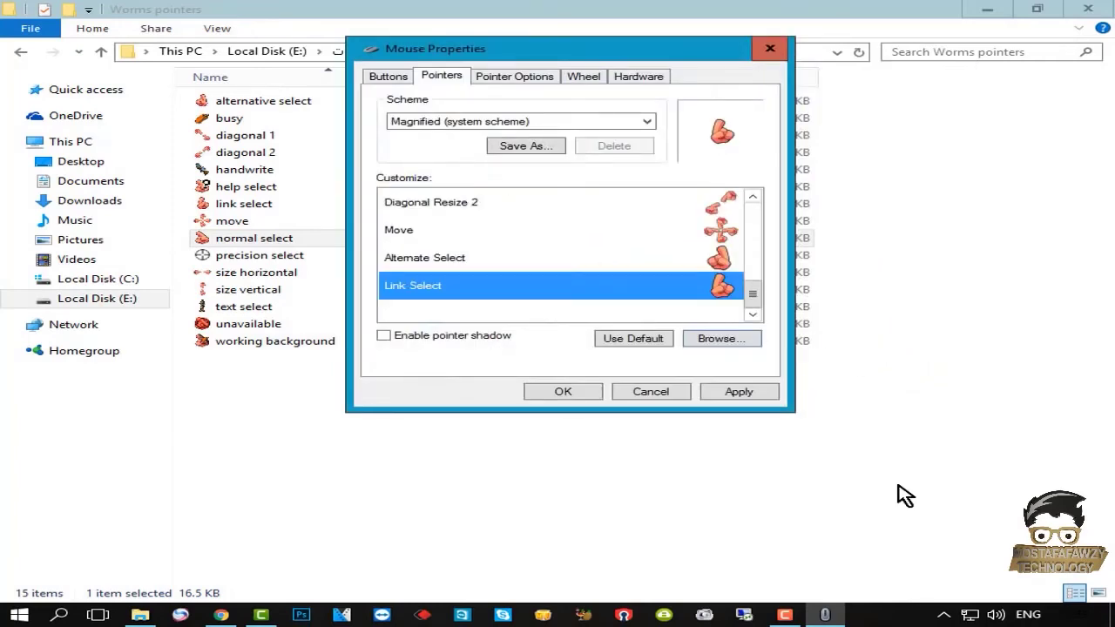
pyautogui.scroll(4, 540, 280)
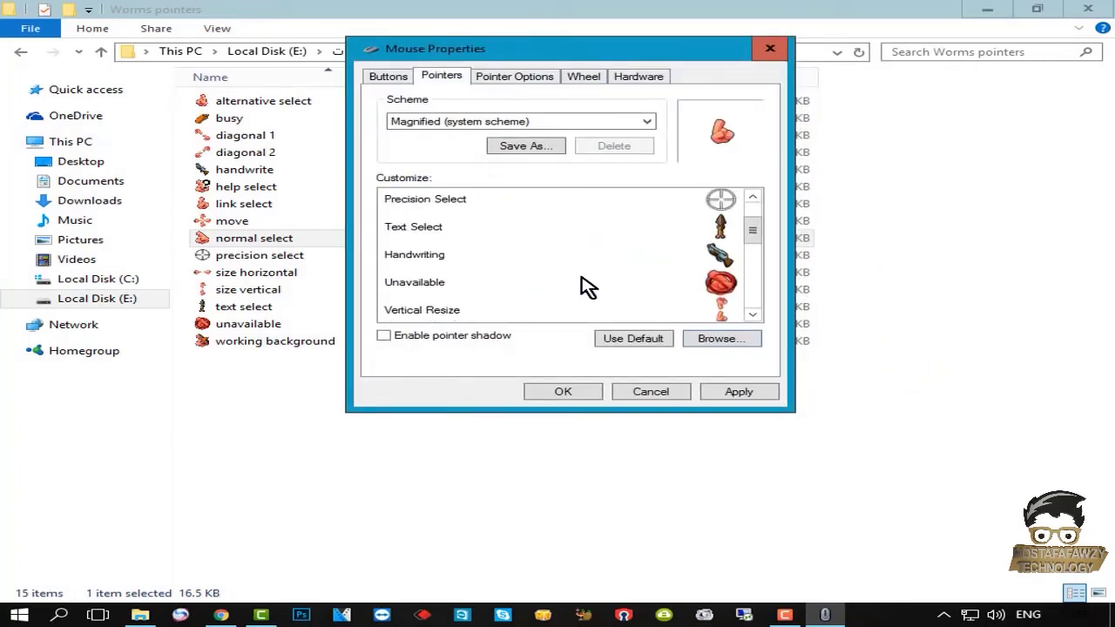
pyautogui.moveTo(755, 217); pyautogui.dragTo(762, 305)
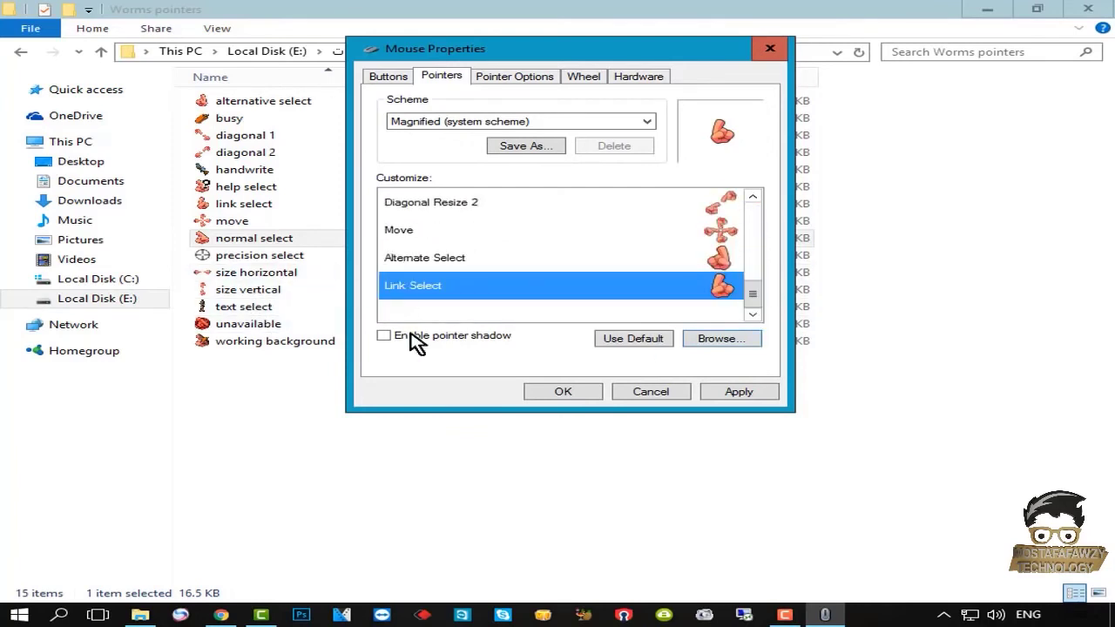
pyautogui.scroll(2, 432, 288)
pyautogui.scroll(-2, 466, 290)
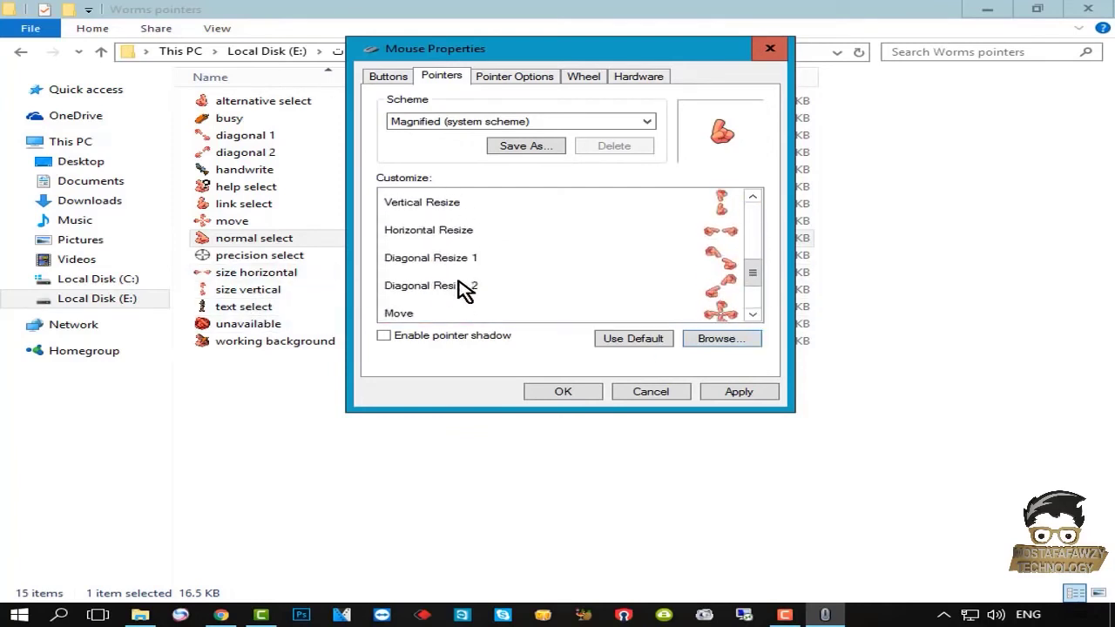
pyautogui.click(444, 234)
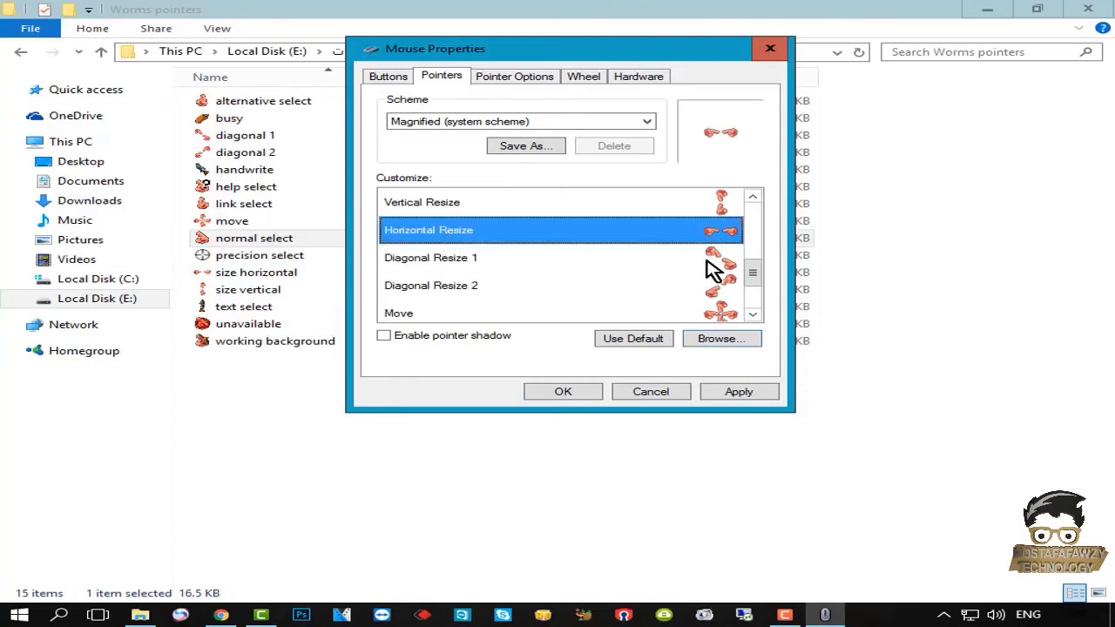
pyautogui.click(753, 199)
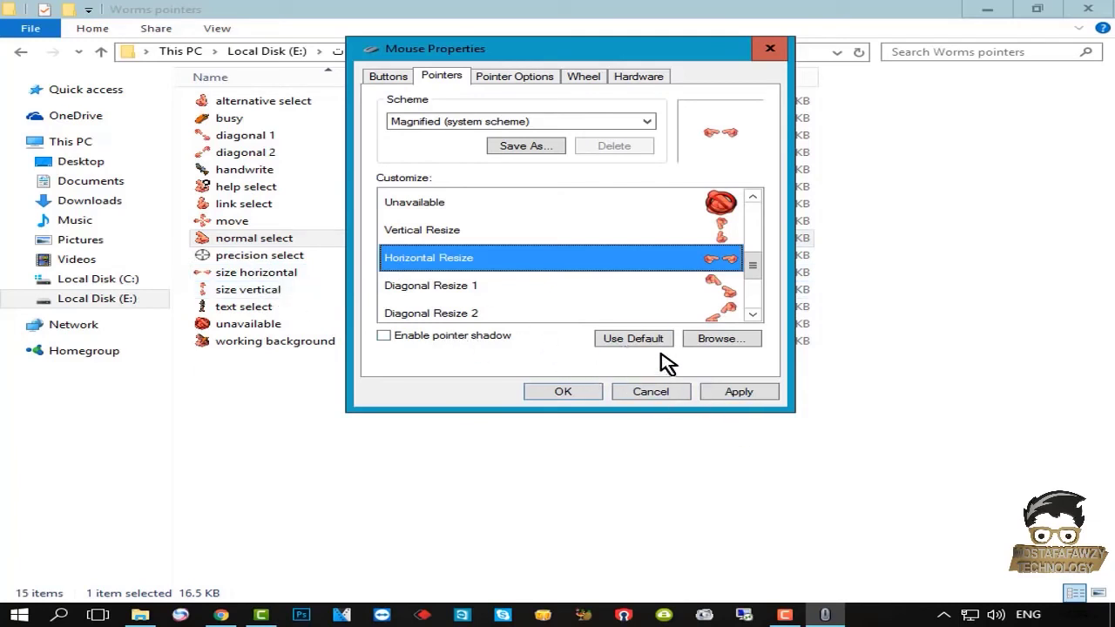
pyautogui.click(741, 393)
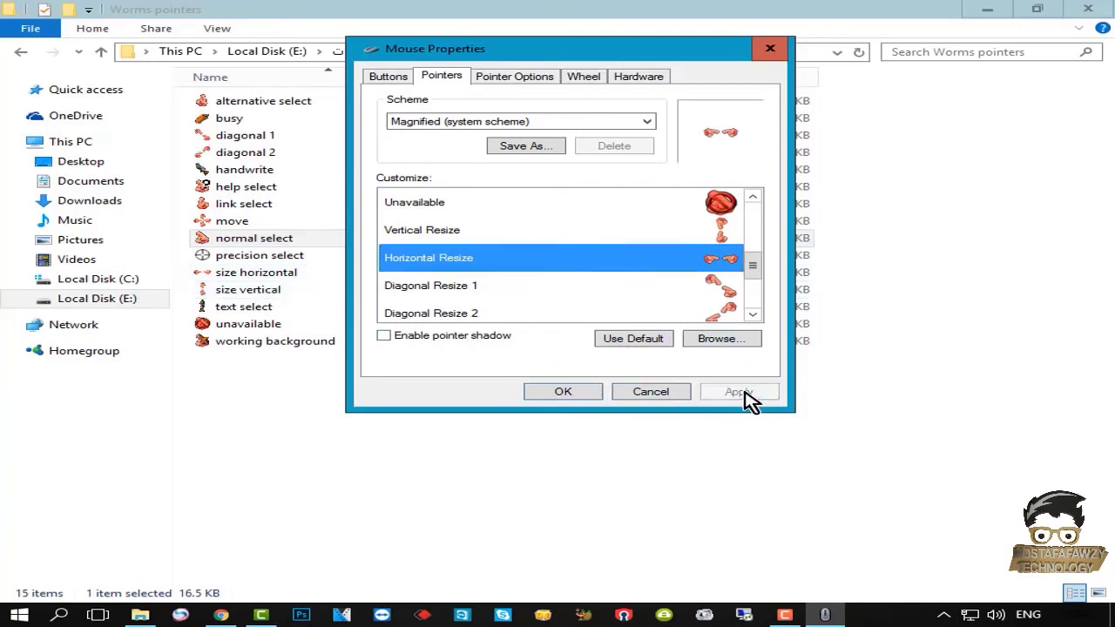
pyautogui.click(571, 393)
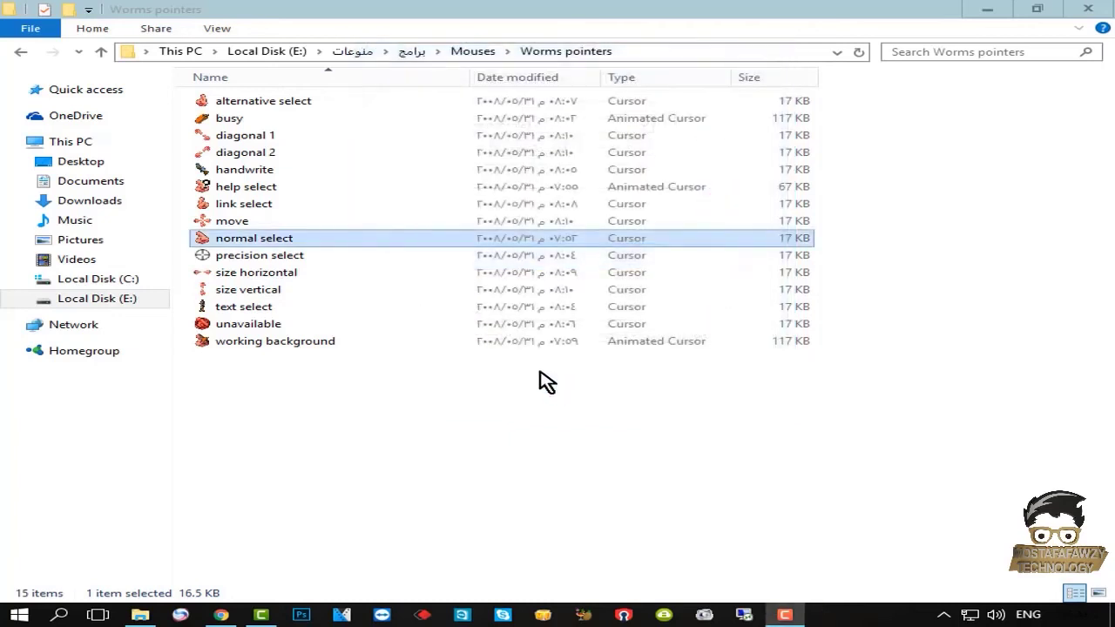
# Step: Return to the Mouses folder and open the Mario Gant folder inside mario_gant
pyautogui.click(244, 154)
pyautogui.click(438, 497)
pyautogui.click(17, 54)
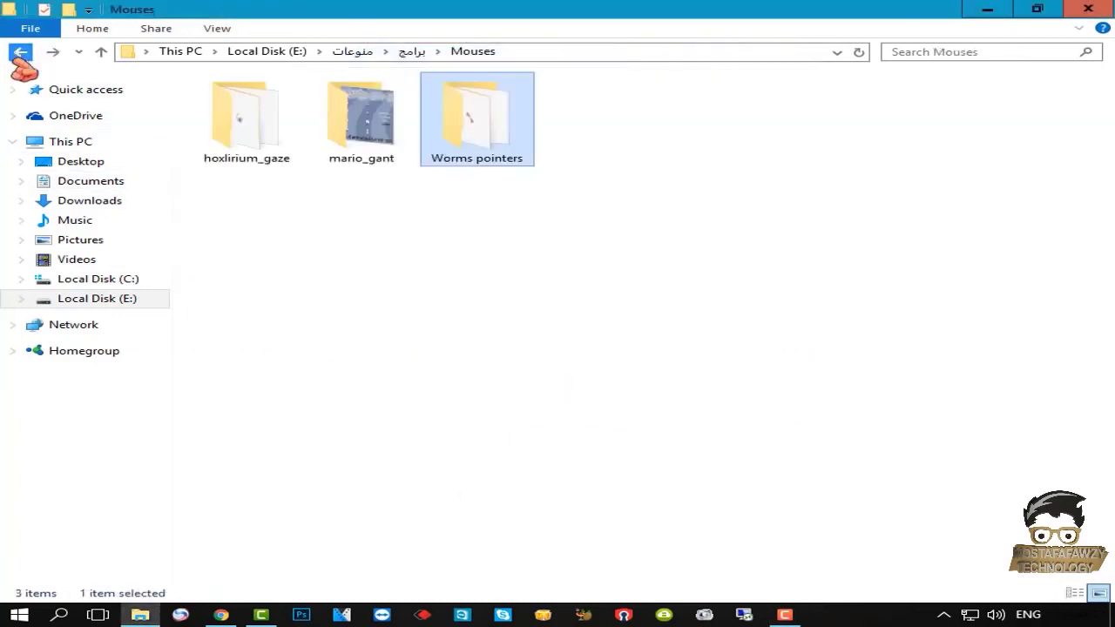
pyautogui.doubleClick(366, 140)
pyautogui.doubleClick(331, 126)
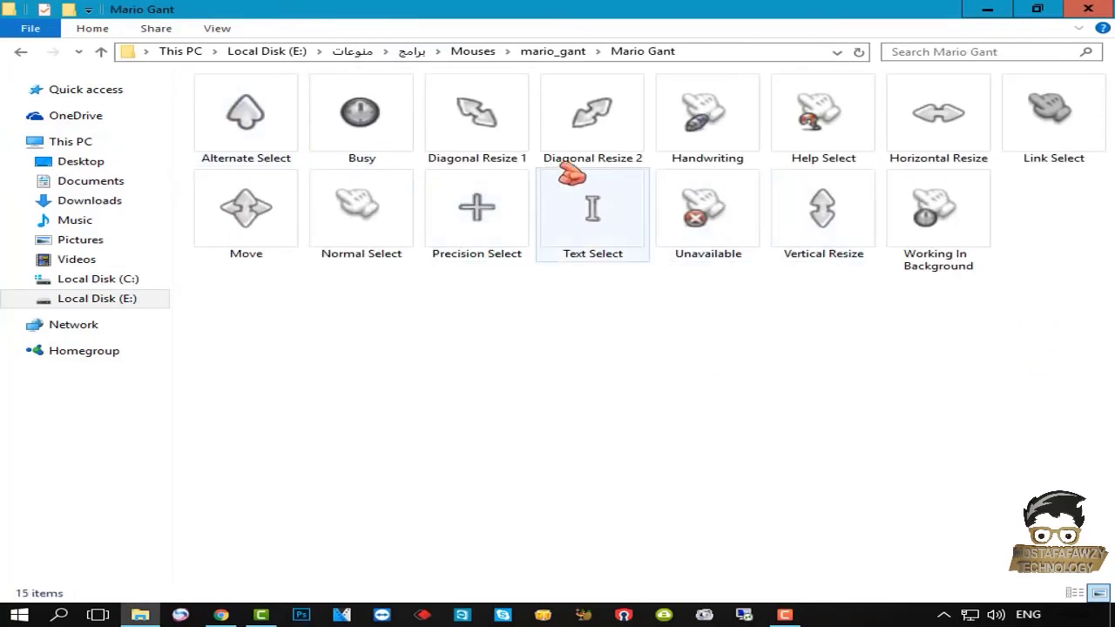
# Step: Look over the cursor files in the Mario Gant folder, including Busy, Move and Text Select
pyautogui.click(585, 155)
pyautogui.keyDown('ctrl'); pyautogui.click(501, 150); pyautogui.keyUp('ctrl')
pyautogui.click(374, 146)
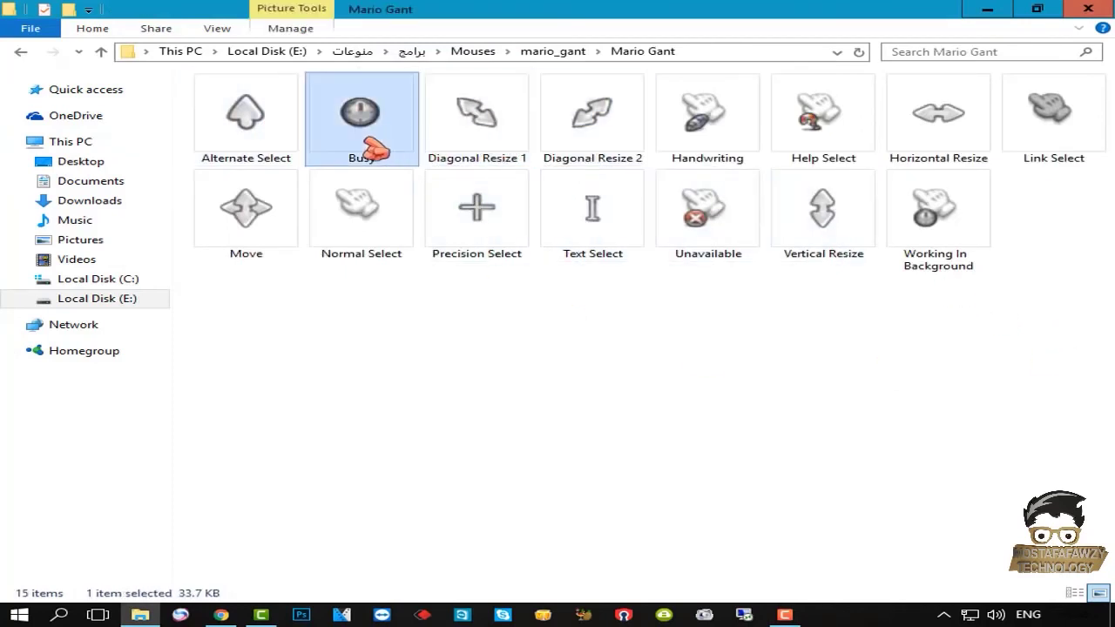
pyautogui.click(270, 234)
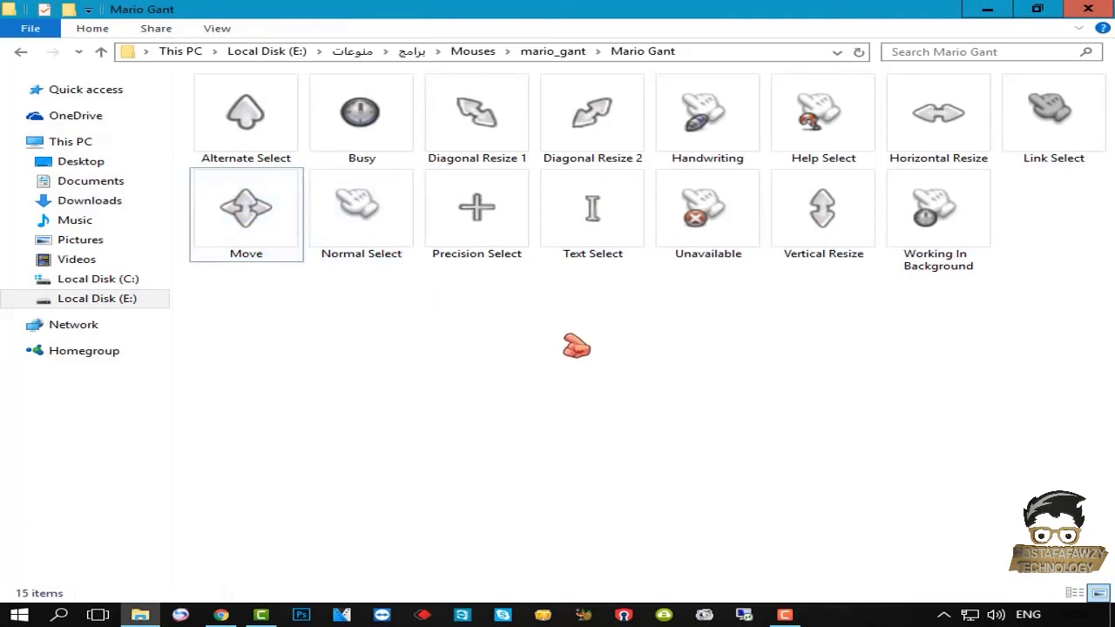
pyautogui.click(615, 244)
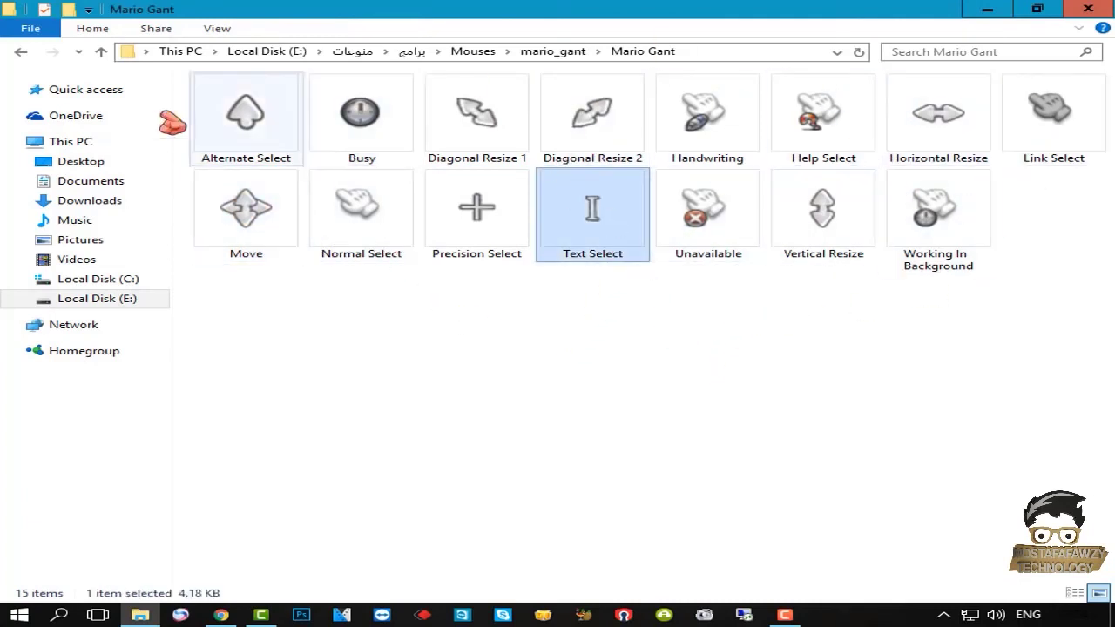
# Step: Return to the Mouses folder and open hoxlirium_gaze to examine its cursor files, including the normal select cursor
pyautogui.click(21, 52)
pyautogui.click(23, 54)
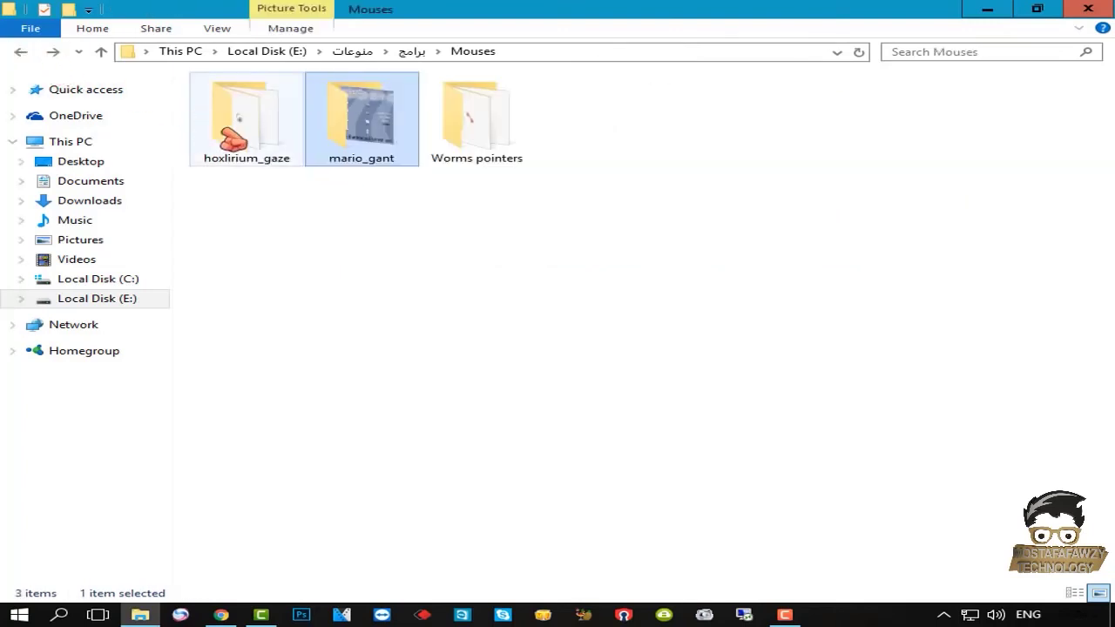
pyautogui.doubleClick(282, 140)
pyautogui.click(374, 266)
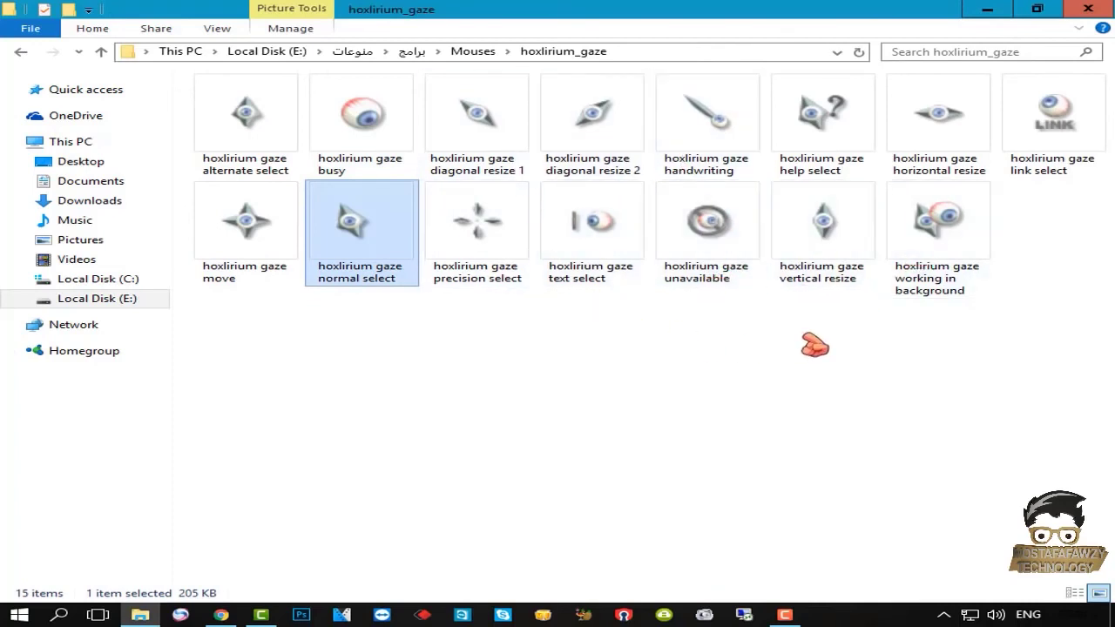
# Step: Go back to the Mouses folder, leaving hoxlirium_gaze, and switch to the YouTube channel page in Chrome
pyautogui.click(20, 51)
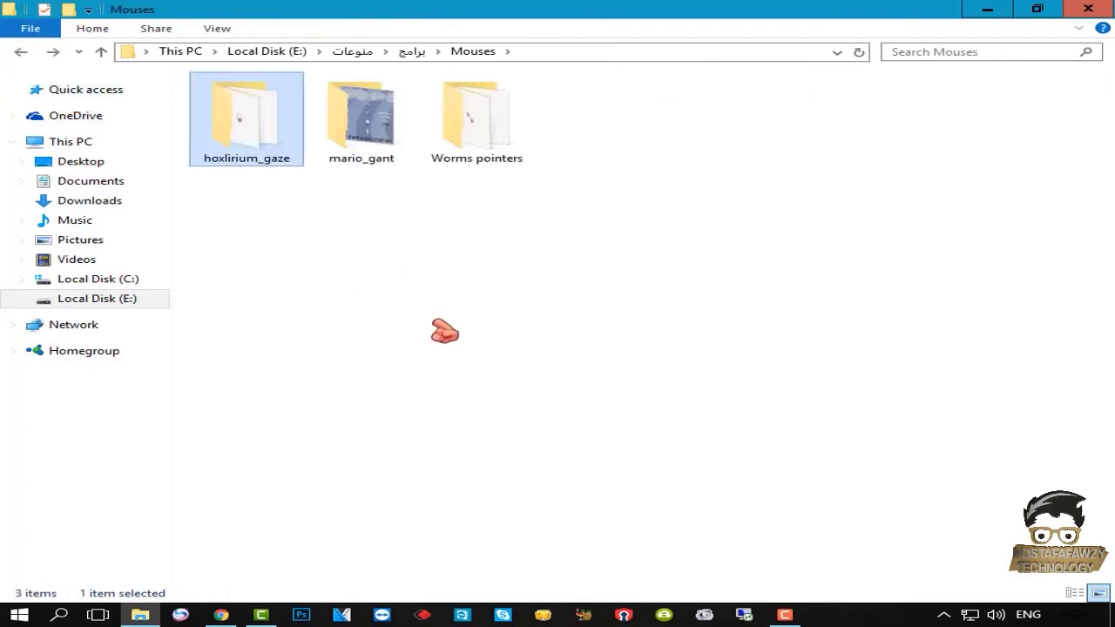
pyautogui.click(222, 615)
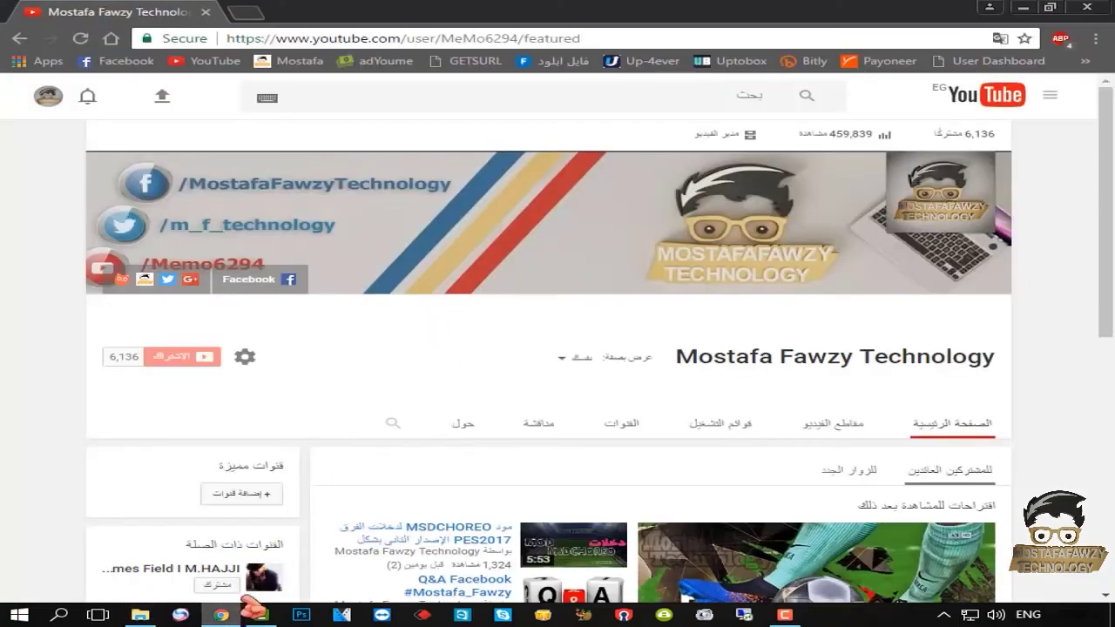